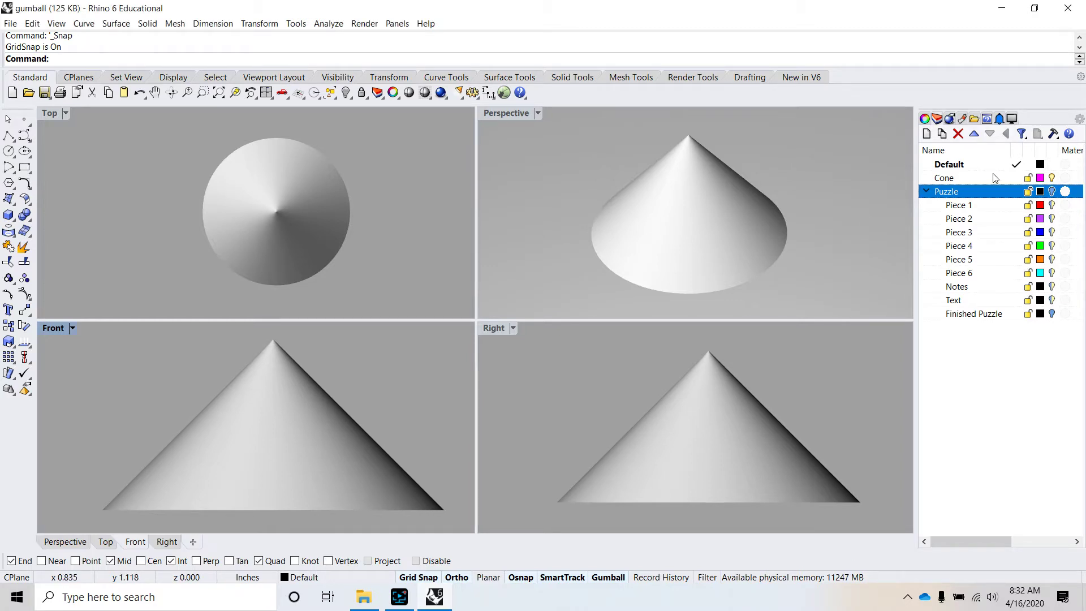
Hide the Cone layer and show the Puzzle layer with its pieces.
{"action": "left_click", "coordinate": [1052, 178]}
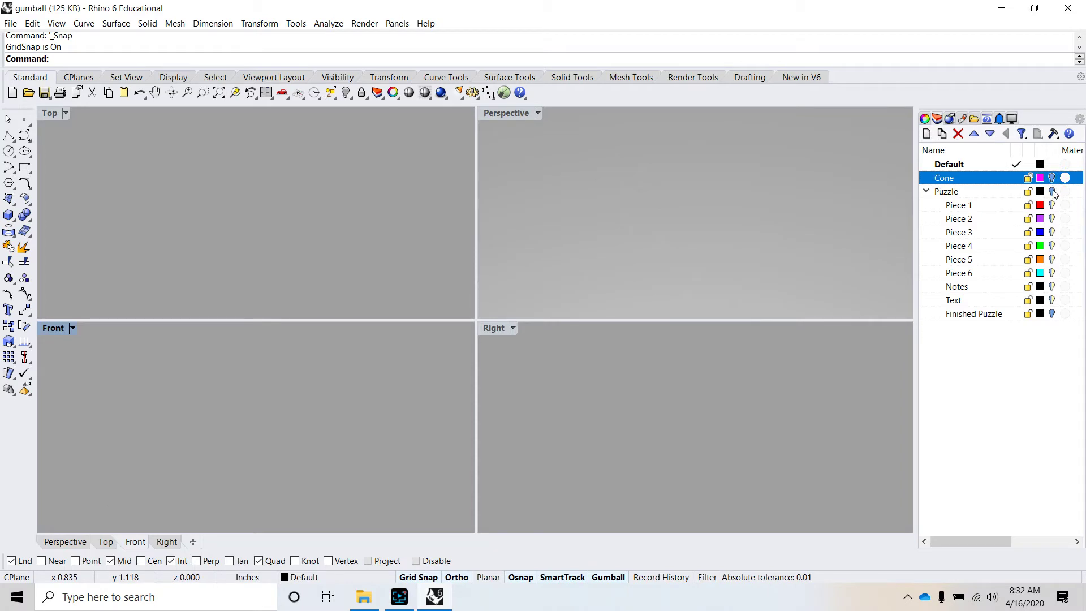
{"action": "left_click", "coordinate": [1052, 192]}
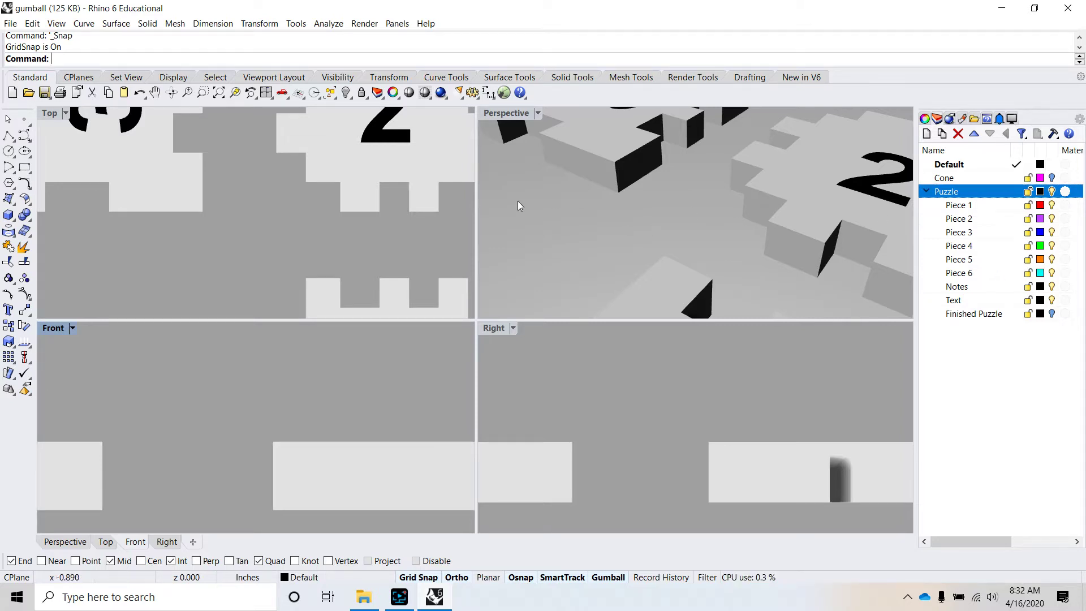
Zoom all viewports to the extents of the puzzle pieces.
{"action": "scroll", "coordinate": [234, 247], "scroll_direction": "down", "scroll_amount": 2}
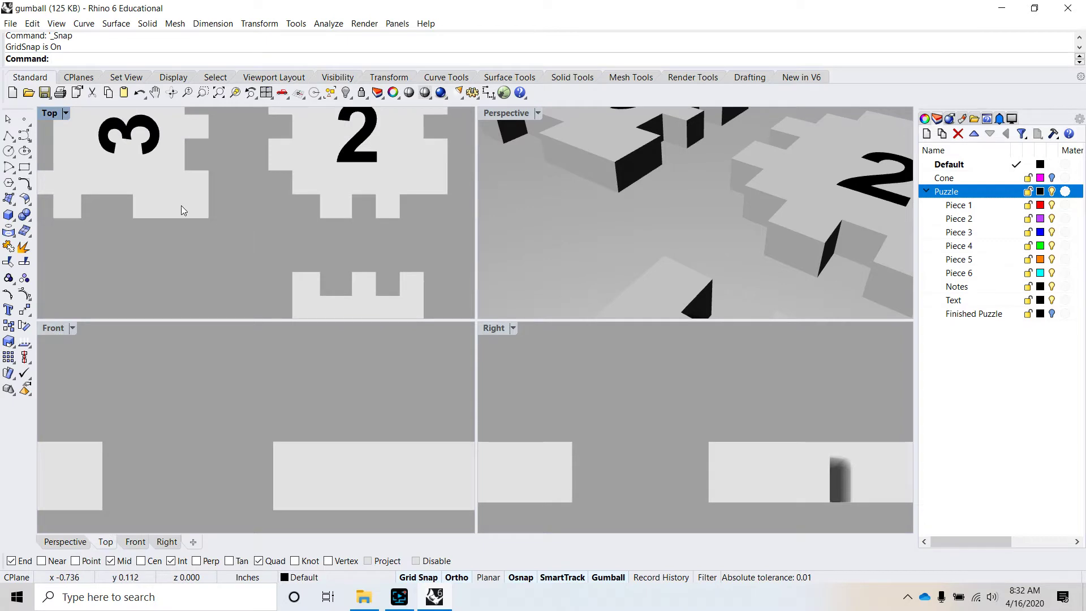
{"action": "scroll", "coordinate": [182, 209], "scroll_direction": "down", "scroll_amount": 4}
{"action": "scroll", "coordinate": [195, 202], "scroll_direction": "up", "scroll_amount": 3}
{"action": "scroll", "coordinate": [195, 198], "scroll_direction": "down", "scroll_amount": 1}
{"action": "scroll", "coordinate": [182, 196], "scroll_direction": "down", "scroll_amount": 2}
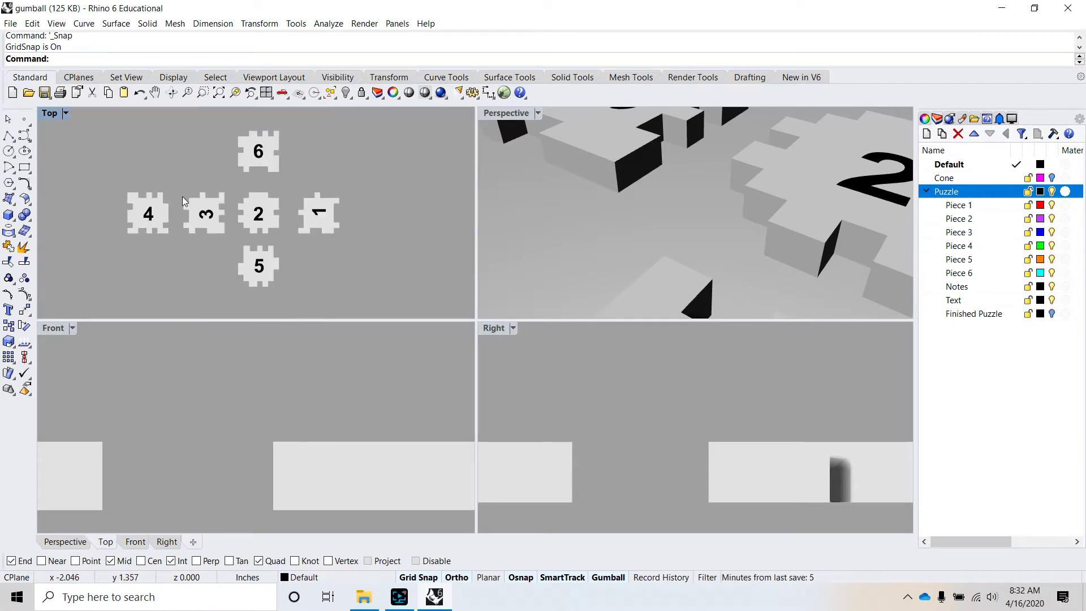
{"action": "left_click", "coordinate": [63, 25]}
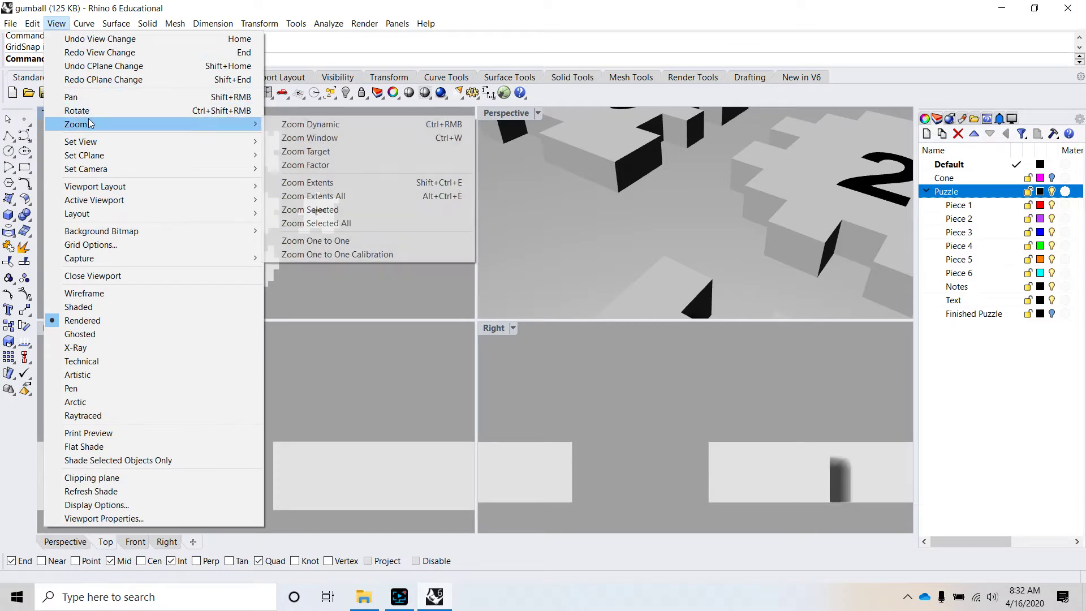
{"action": "mouse_move", "coordinate": [239, 125]}
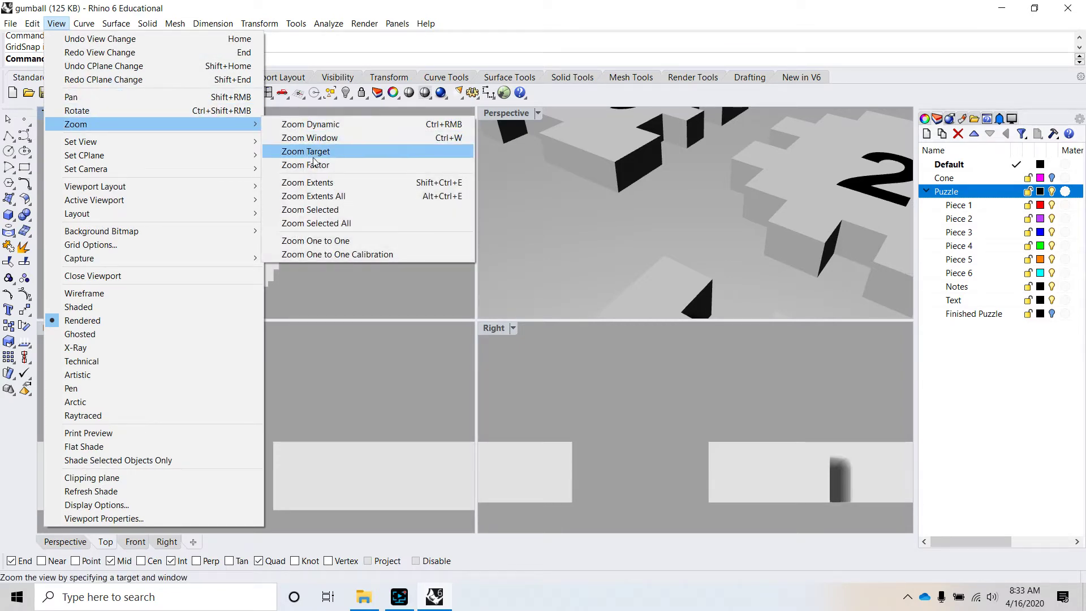
{"action": "left_click", "coordinate": [379, 193]}
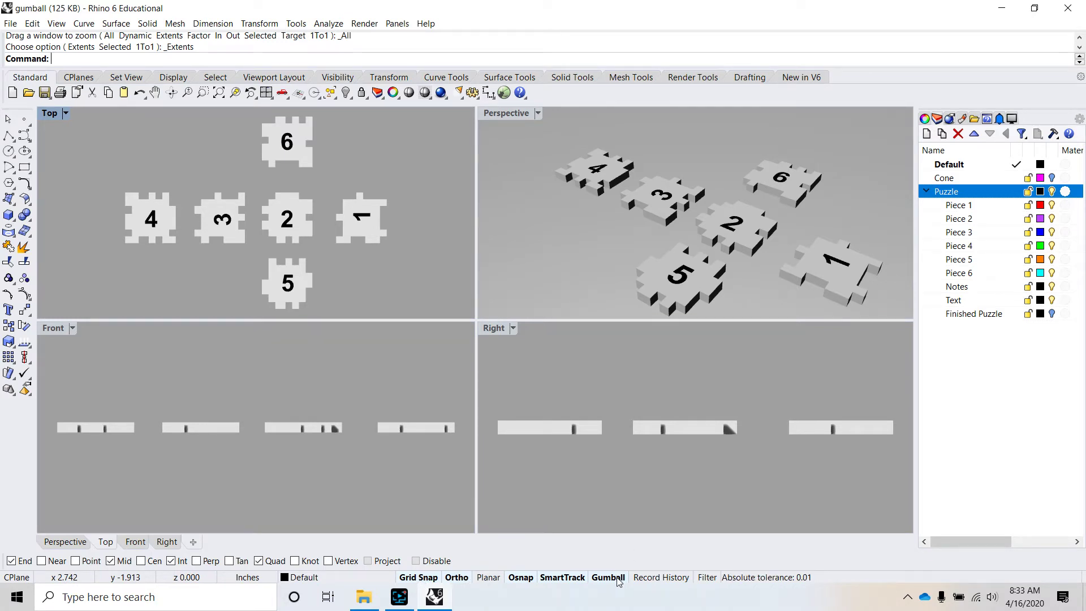
Set the grid snap spacing to 0.05 inches for all viewports.
{"action": "left_click", "coordinate": [436, 578]}
{"action": "right_click", "coordinate": [436, 579]}
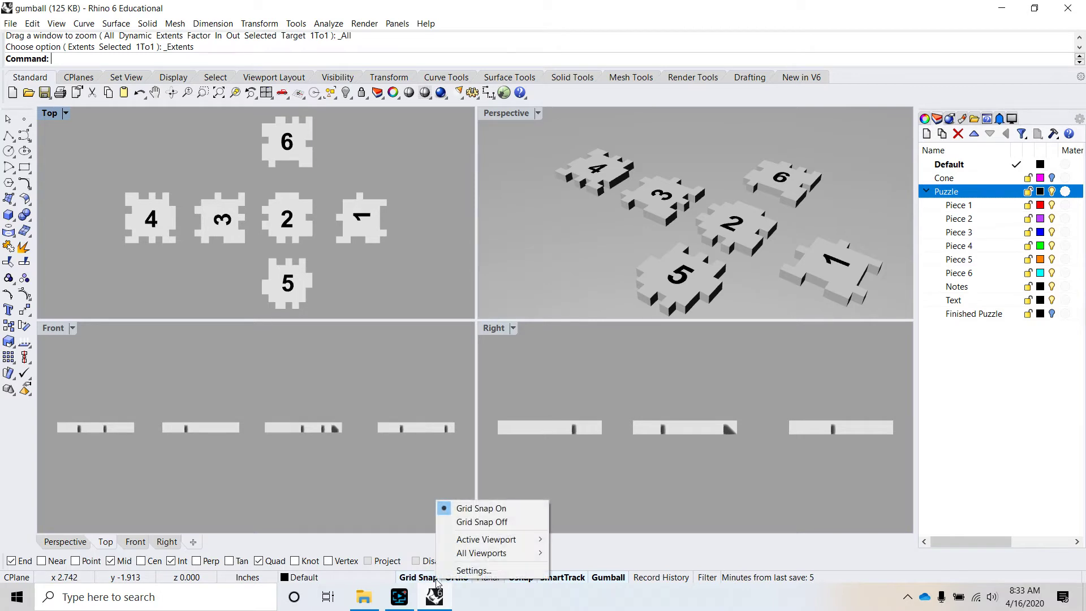
{"action": "left_click", "coordinate": [478, 570]}
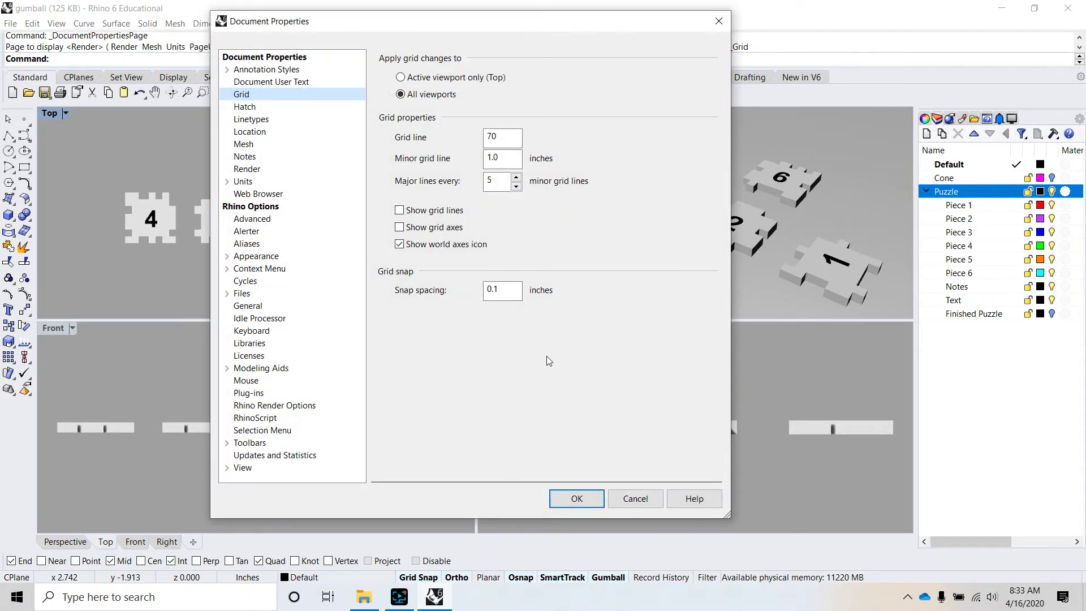
{"action": "left_click", "coordinate": [520, 294]}
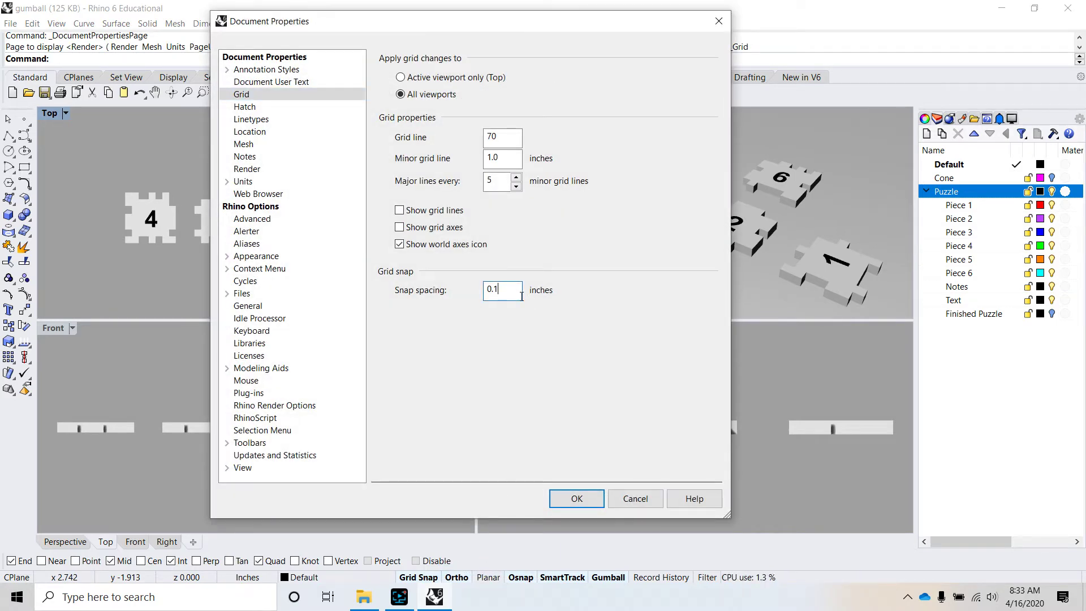
{"action": "key", "text": "BackSpace"}
{"action": "type", "text": "05"}
{"action": "left_click", "coordinate": [578, 498]}
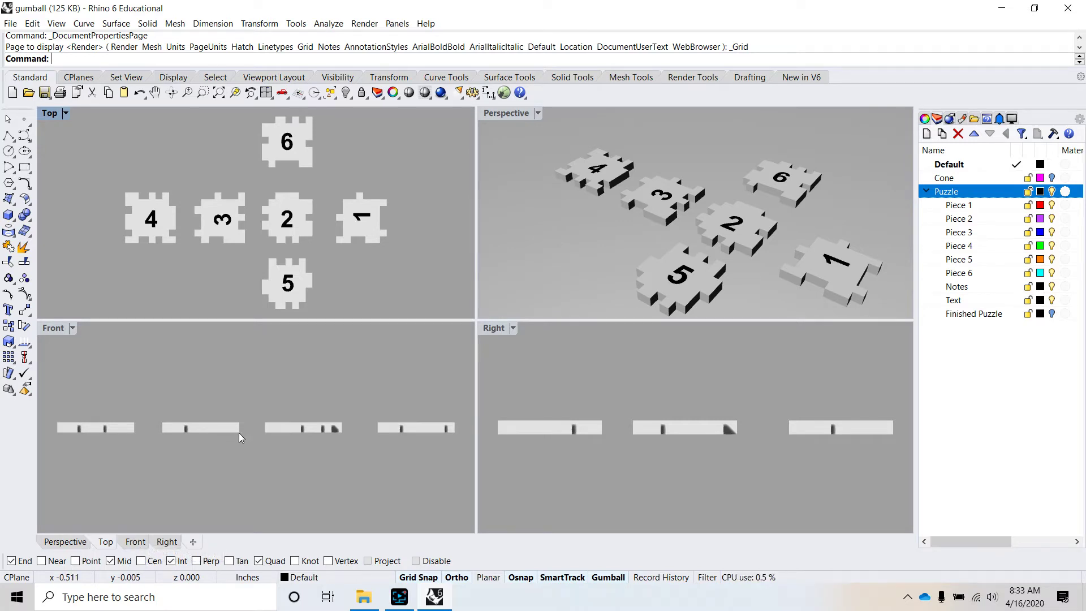
Relocate puzzle piece 1's gumball to its lower-left corner in the Front view, keeping the X axis horizontal and the Y axis vertical.
{"action": "left_click", "coordinate": [427, 426]}
{"action": "right_click_drag", "start_coordinate": [429, 429], "coordinate": [393, 453]}
{"action": "right_click_drag", "start_coordinate": [315, 477], "coordinate": [300, 456]}
{"action": "scroll", "coordinate": [330, 412], "scroll_direction": "up", "scroll_amount": 2}
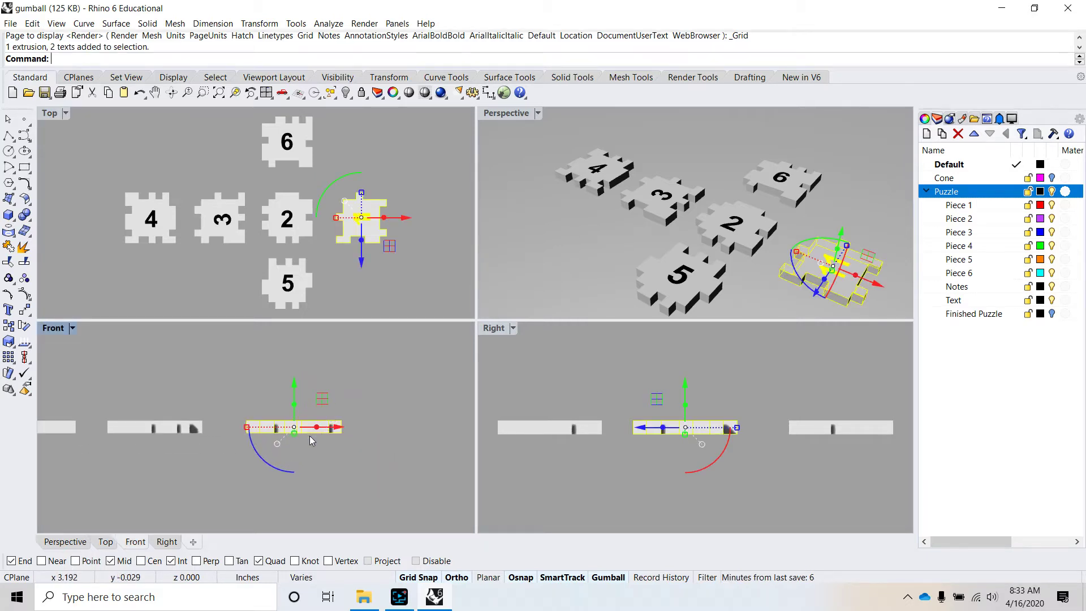
{"action": "scroll", "coordinate": [310, 435], "scroll_direction": "up", "scroll_amount": 2}
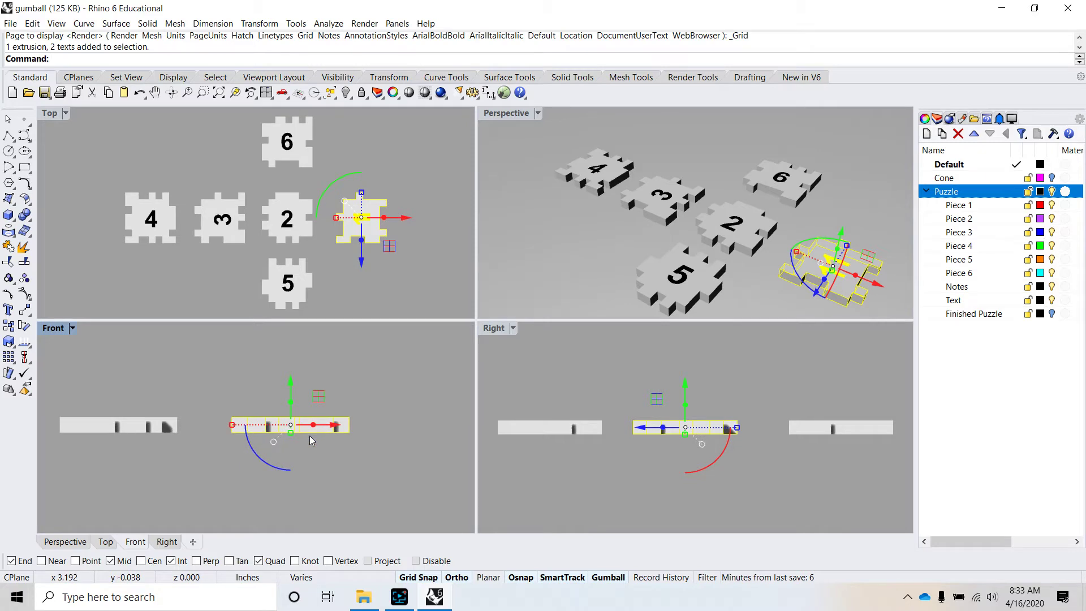
{"action": "left_click", "coordinate": [272, 443]}
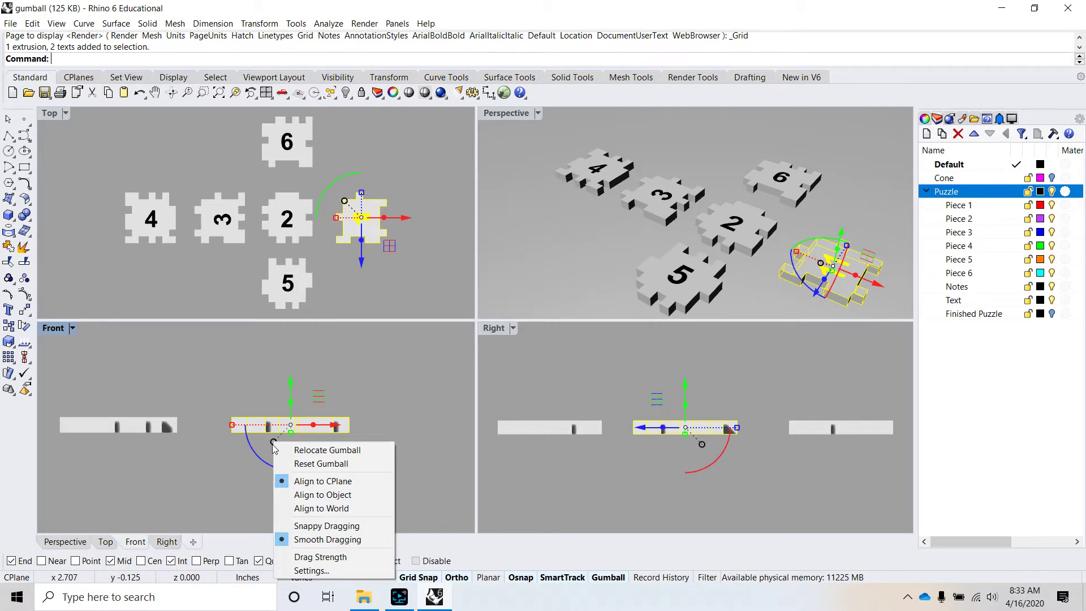
{"action": "left_click", "coordinate": [364, 450]}
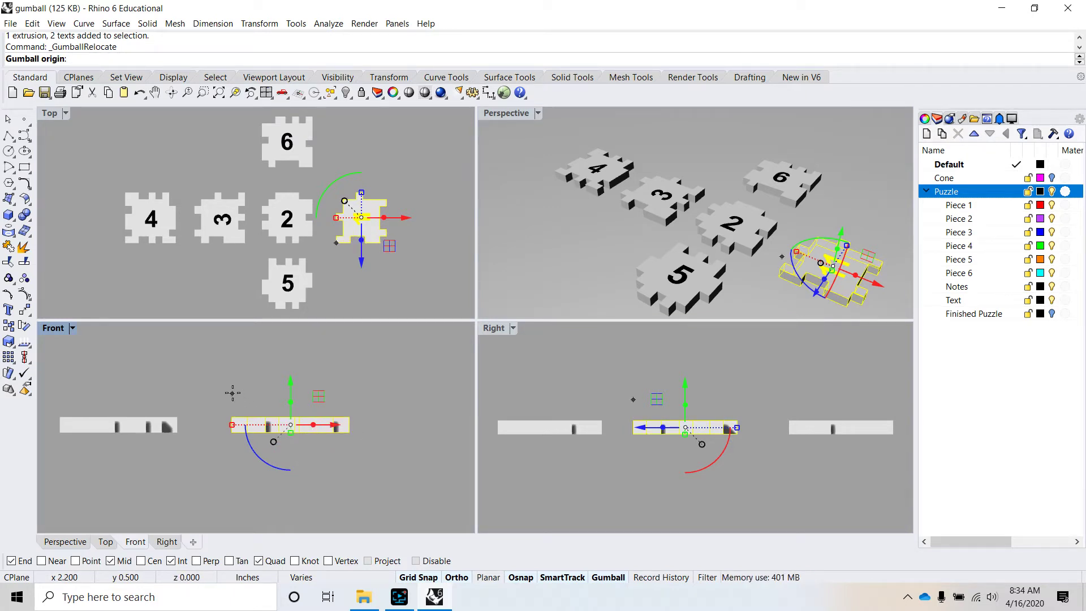
{"action": "scroll", "coordinate": [232, 393], "scroll_direction": "up", "scroll_amount": 2}
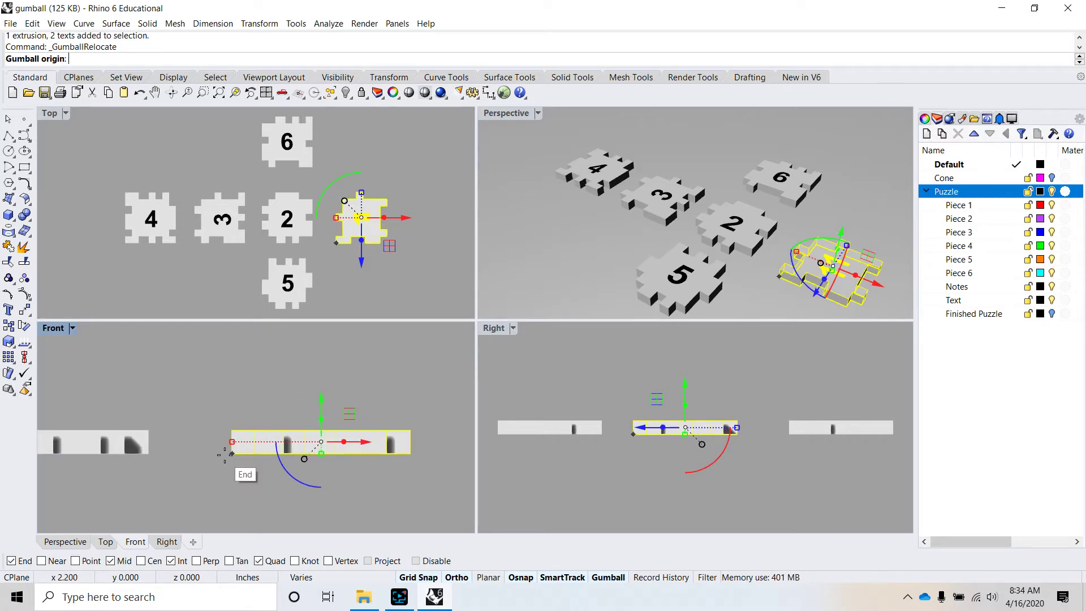
{"action": "left_click", "coordinate": [225, 453]}
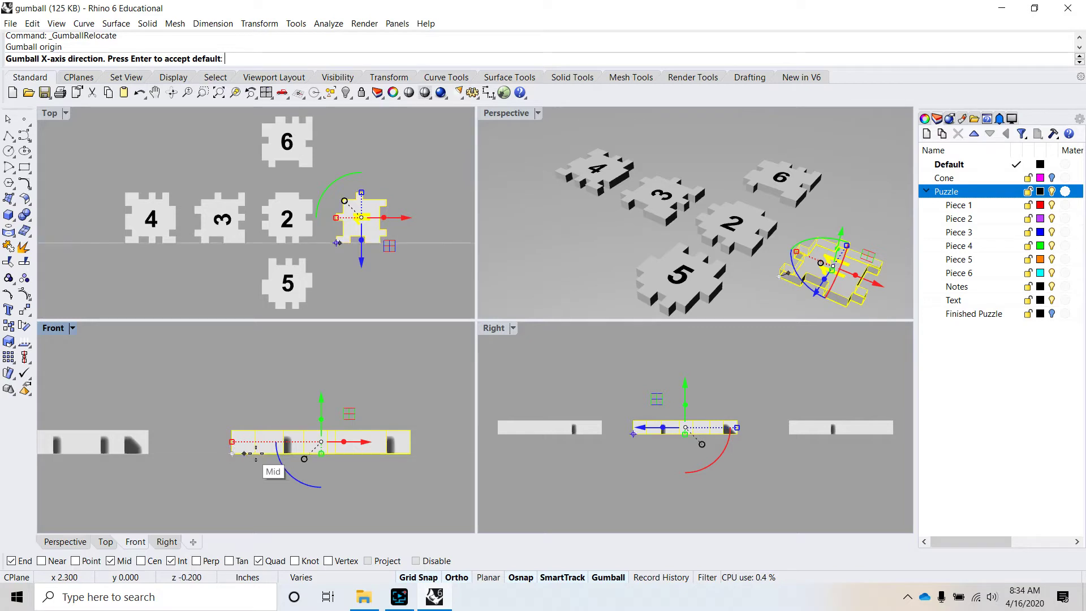
{"action": "left_click", "coordinate": [454, 446]}
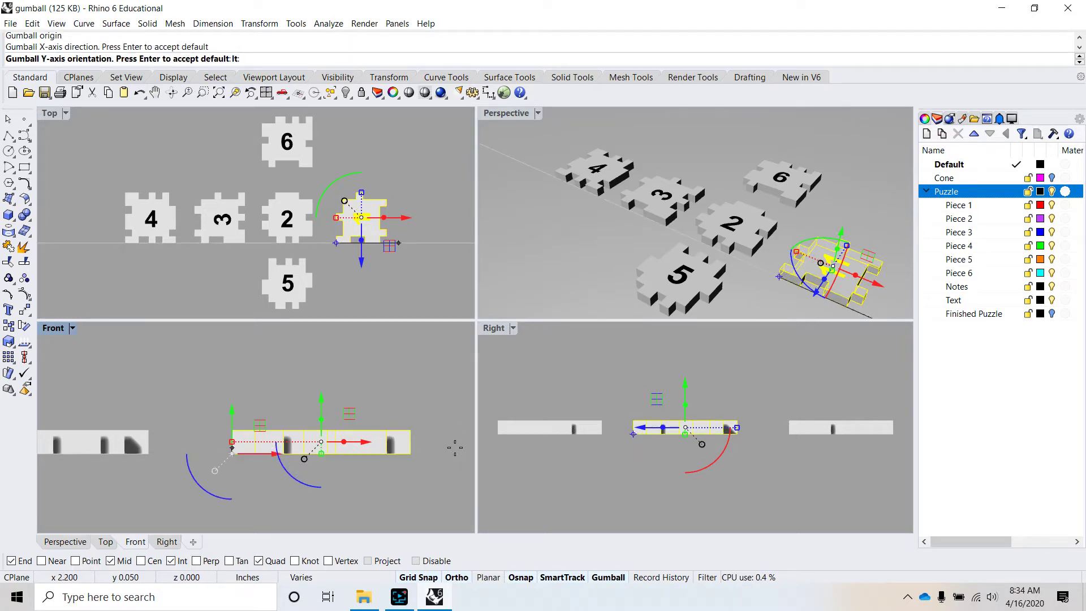
{"action": "left_click", "coordinate": [233, 360]}
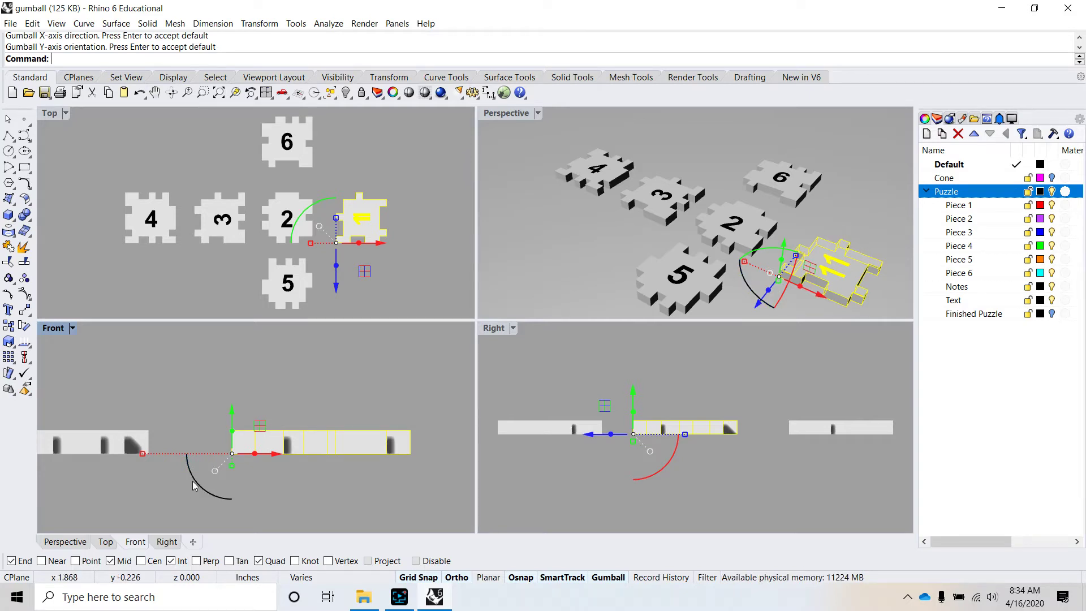
Rotate puzzle piece 1 upright by 90 degrees about its relocated gumball origin in the Front view.
{"action": "left_click_drag", "start_coordinate": [202, 488], "coordinate": [253, 522]}
{"action": "left_click", "coordinate": [320, 407]}
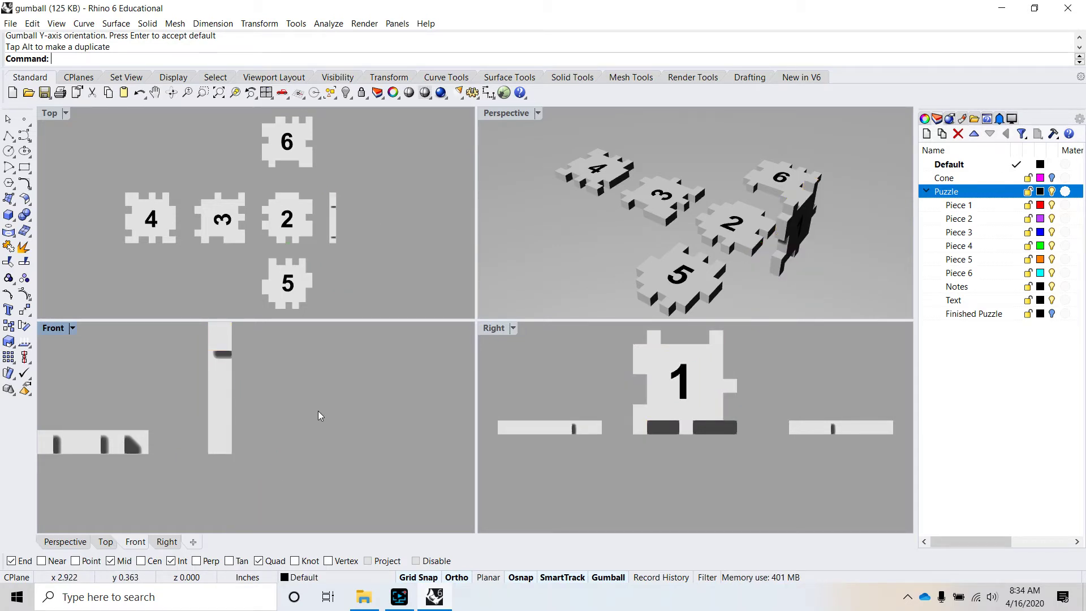
{"action": "right_click_drag", "start_coordinate": [687, 233], "coordinate": [639, 168]}
{"action": "scroll", "coordinate": [770, 210], "scroll_direction": "up", "scroll_amount": 5}
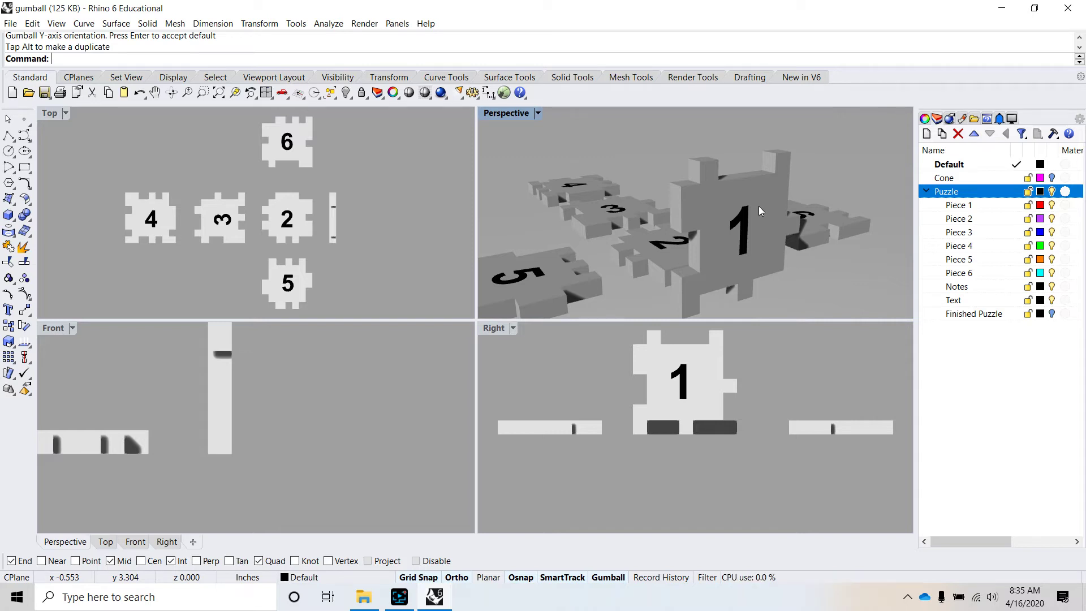
Rotate puzzle piece 3 by -90 degrees about its centre in the Front view so it stands vertical with its number facing outward.
{"action": "left_click", "coordinate": [324, 412]}
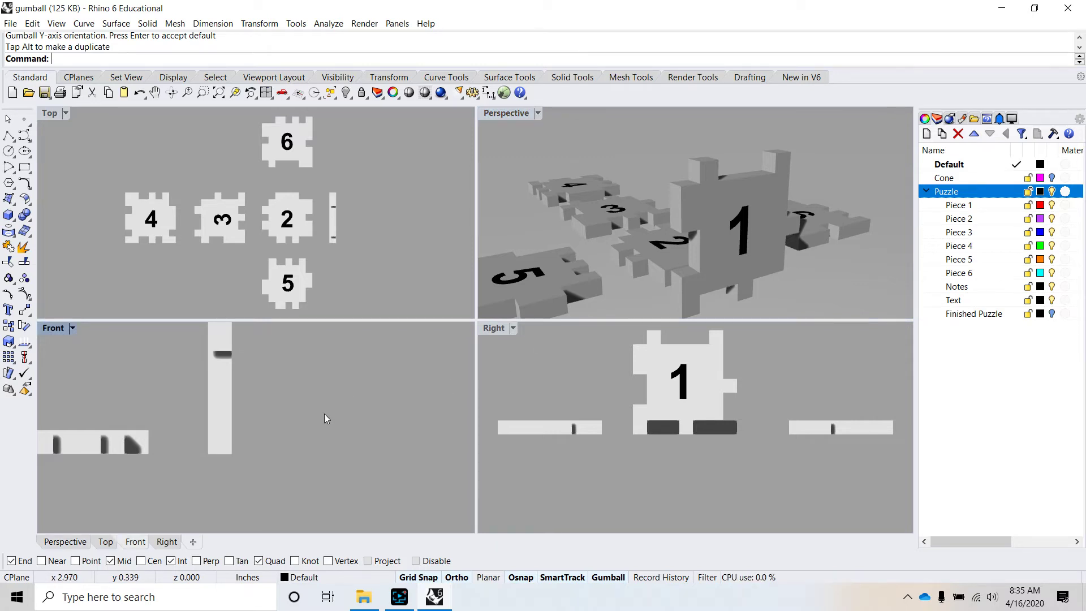
{"action": "key", "text": "ctrl+shift+e"}
{"action": "scroll", "coordinate": [302, 401], "scroll_direction": "up", "scroll_amount": 1}
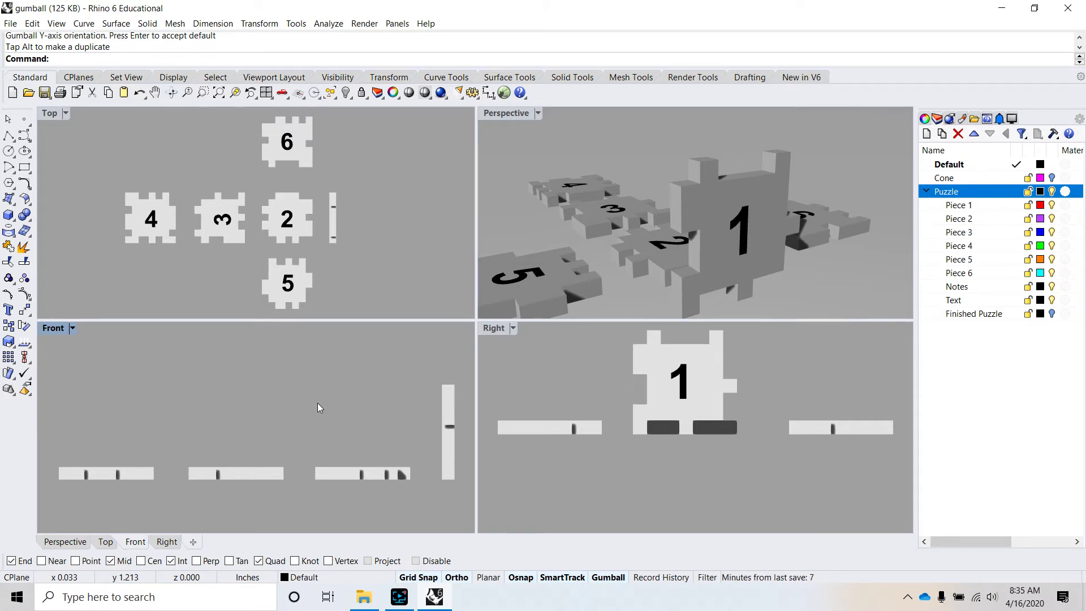
{"action": "scroll", "coordinate": [238, 473], "scroll_direction": "down", "scroll_amount": 3}
{"action": "scroll", "coordinate": [241, 472], "scroll_direction": "up", "scroll_amount": 2}
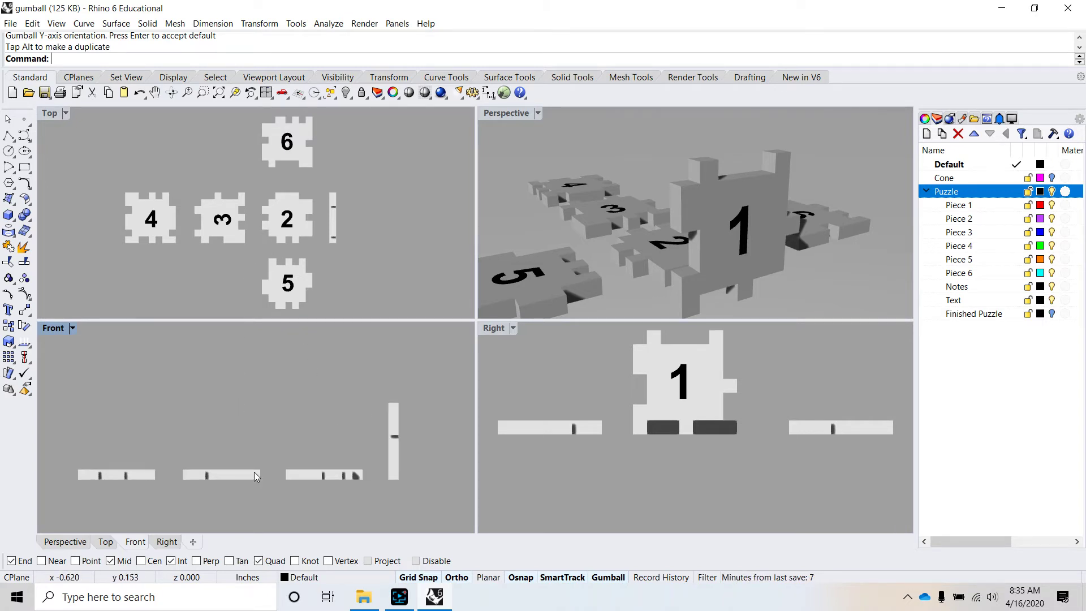
{"action": "left_click", "coordinate": [254, 474]}
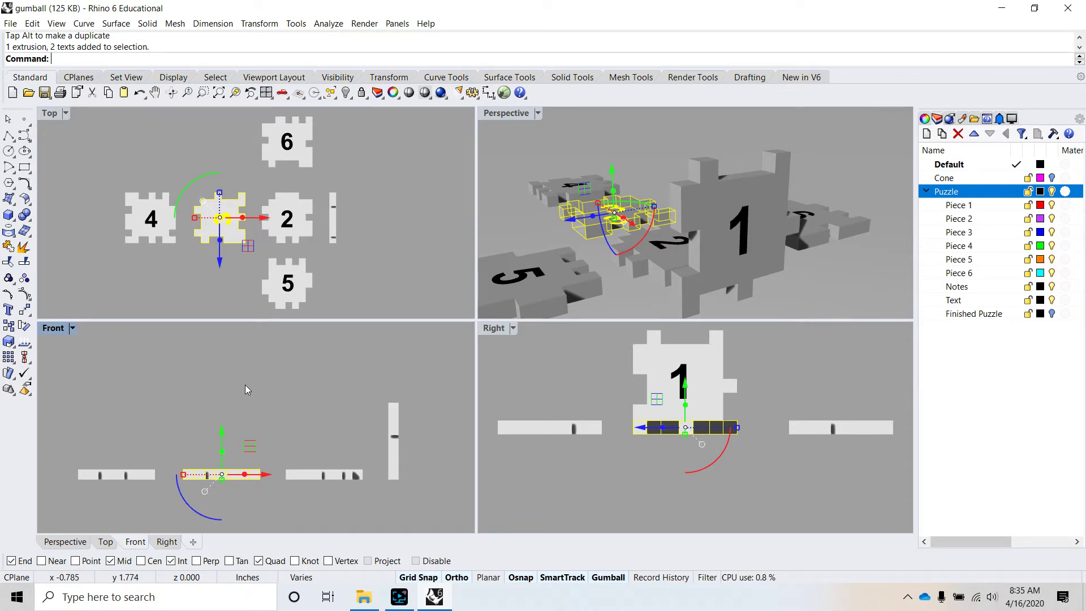
{"action": "left_click_drag", "start_coordinate": [201, 525], "coordinate": [179, 484]}
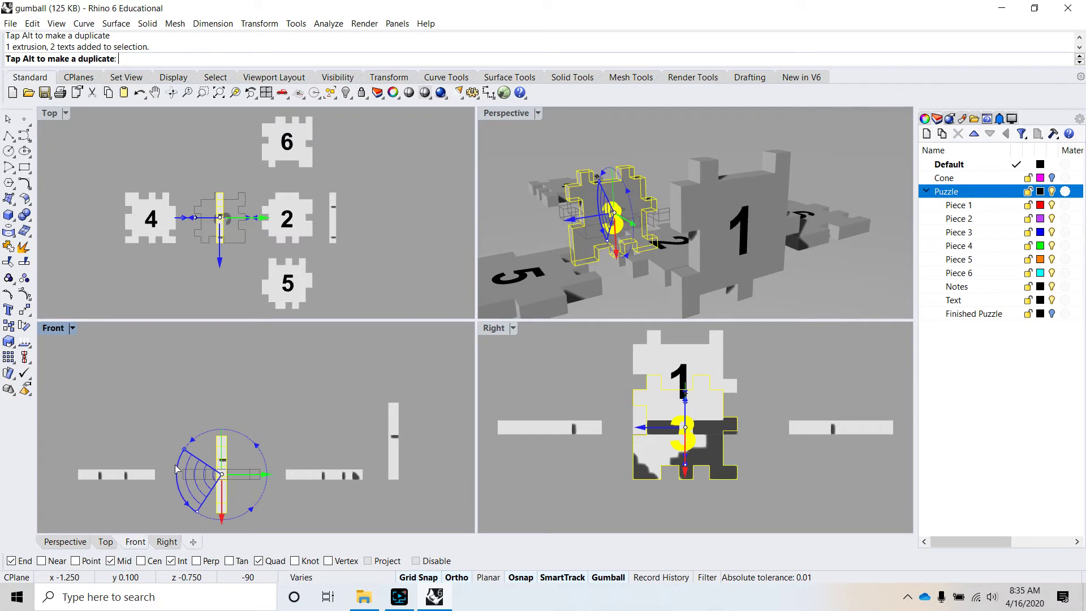
{"action": "left_click_drag", "start_coordinate": [196, 443], "coordinate": [194, 474]}
{"action": "left_click", "coordinate": [530, 228]}
{"action": "right_click_drag", "start_coordinate": [543, 226], "coordinate": [634, 273]}
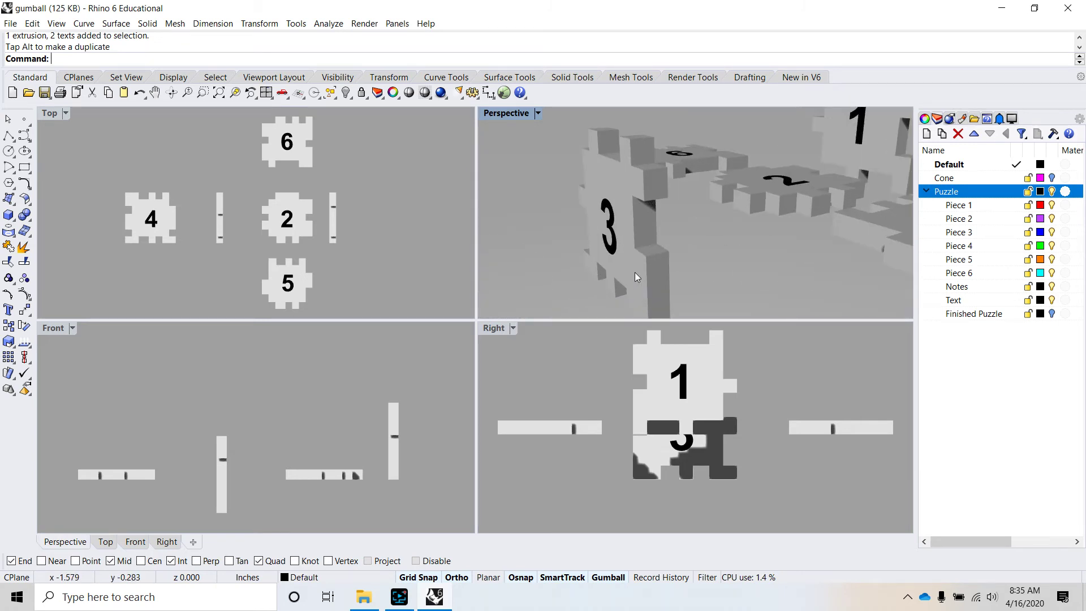
Move upright piece 3 horizontally in the Front view to line up with the left end of piece 2.
{"action": "left_click", "coordinate": [626, 245]}
{"action": "scroll", "coordinate": [273, 492], "scroll_direction": "up", "scroll_amount": 3}
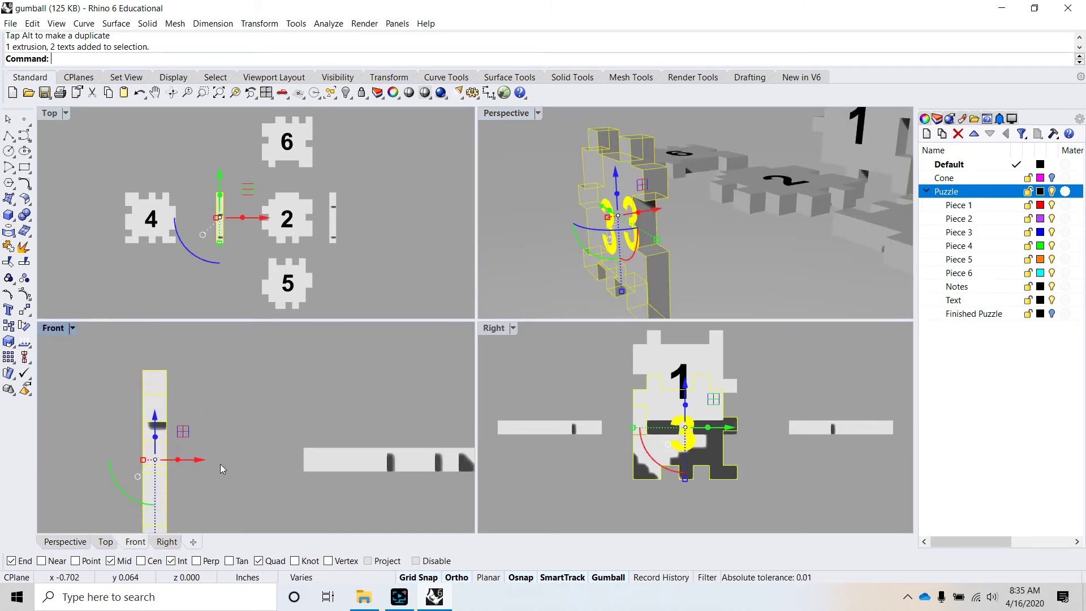
{"action": "left_click_drag", "start_coordinate": [202, 463], "coordinate": [371, 468]}
{"action": "scroll", "coordinate": [348, 371], "scroll_direction": "down", "scroll_amount": 3}
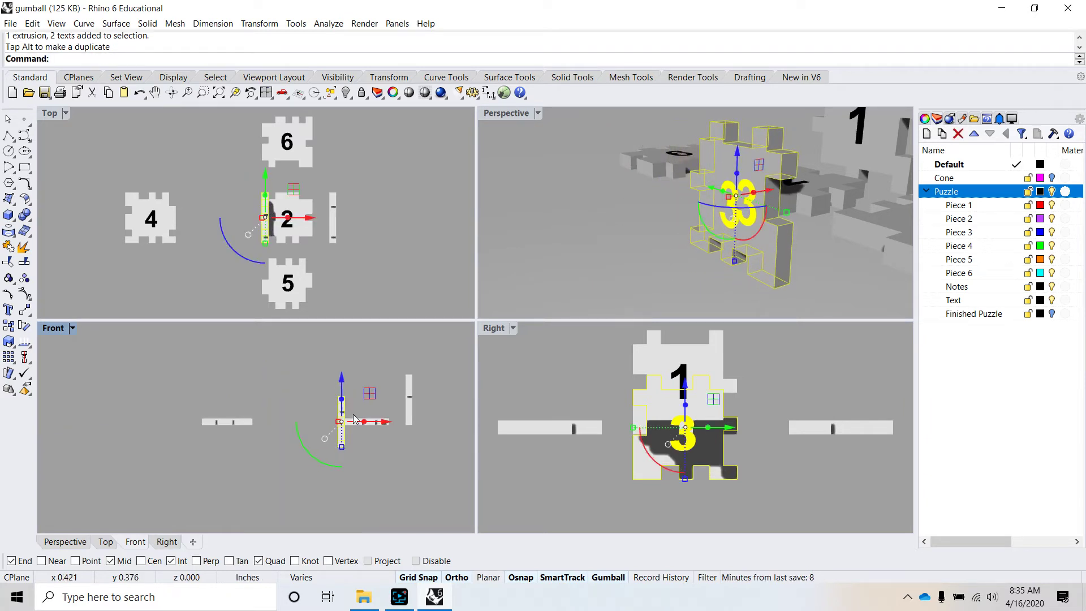
Raise piece 3 vertically in the Front view until its bottom edge is level with the underside of piece 2.
{"action": "scroll", "coordinate": [351, 344], "scroll_direction": "up", "scroll_amount": 2}
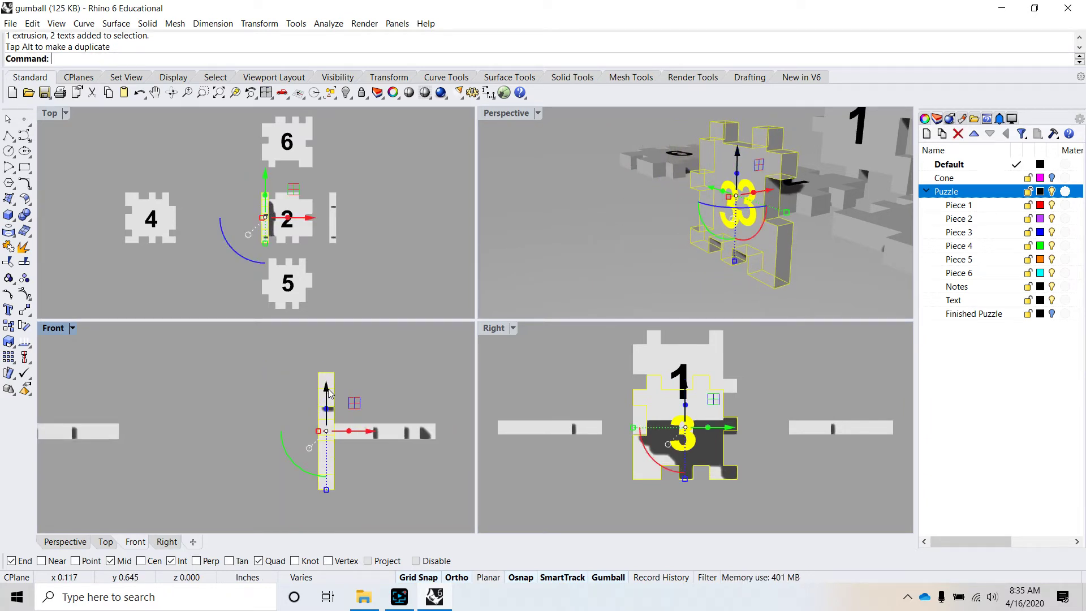
{"action": "left_click_drag", "start_coordinate": [330, 392], "coordinate": [337, 344]}
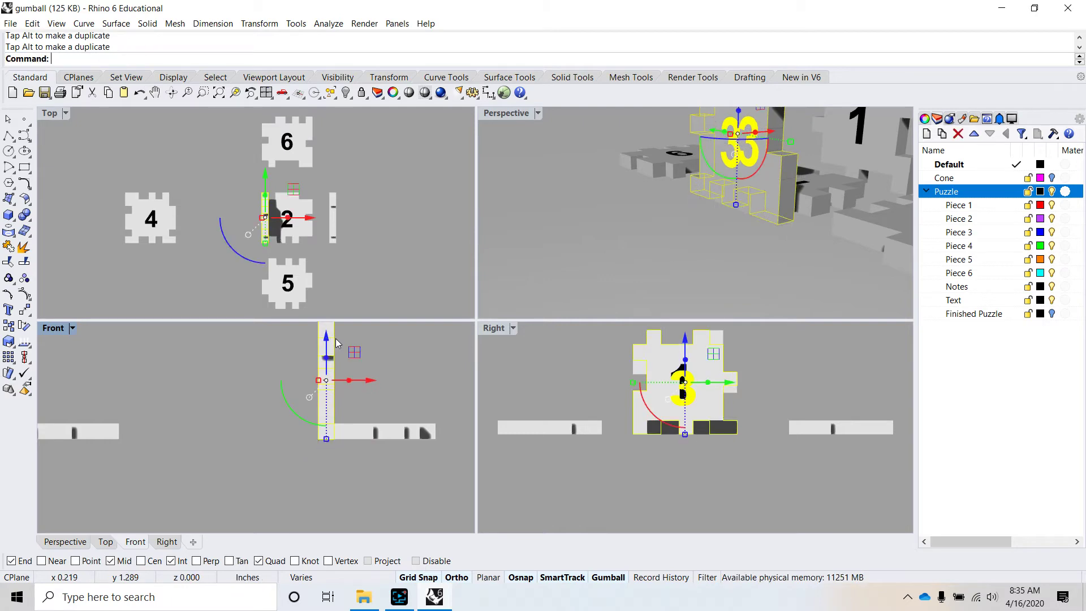
{"action": "left_click", "coordinate": [701, 242]}
{"action": "right_click_drag", "start_coordinate": [701, 243], "coordinate": [653, 262]}
{"action": "scroll", "coordinate": [654, 263], "scroll_direction": "down", "scroll_amount": 6}
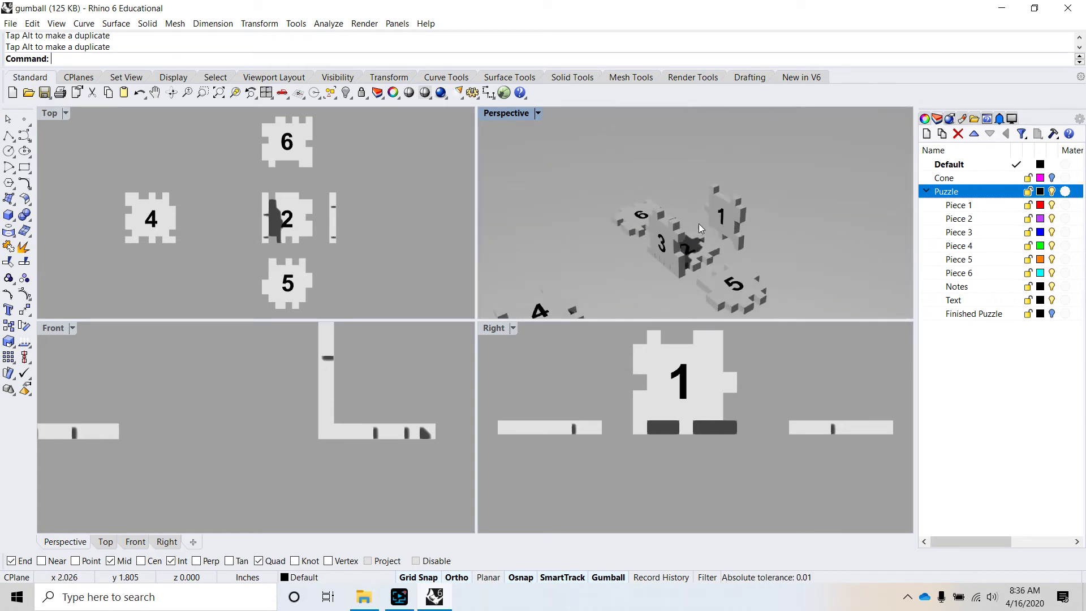
{"action": "scroll", "coordinate": [697, 222], "scroll_direction": "up", "scroll_amount": 1}
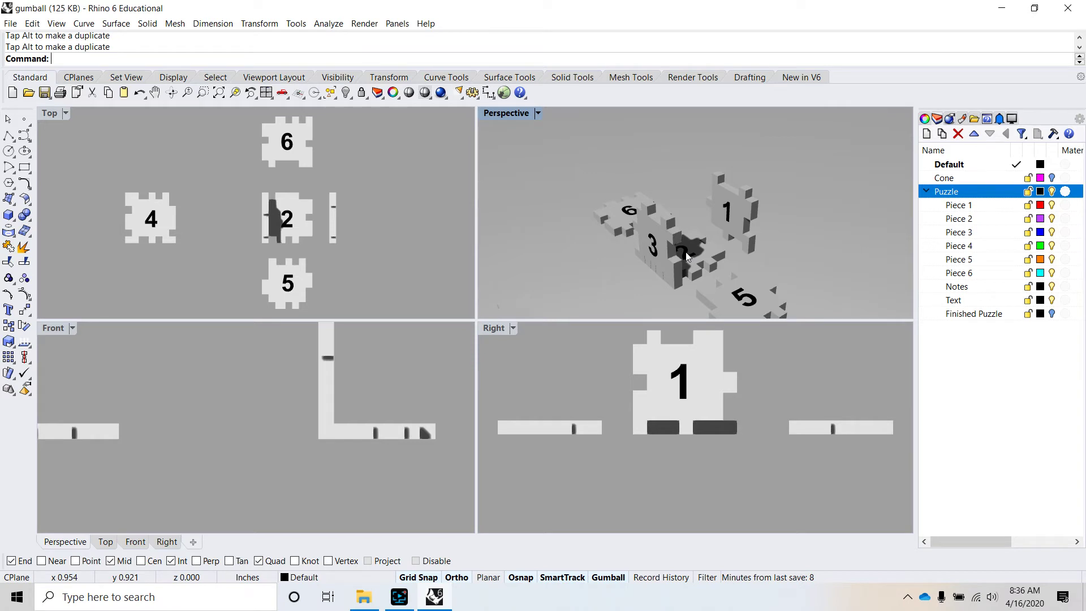
Rotate flat puzzle piece 5 by -90 degrees about its centre in the Right view so it stands upright facing outward.
{"action": "left_click", "coordinate": [761, 295]}
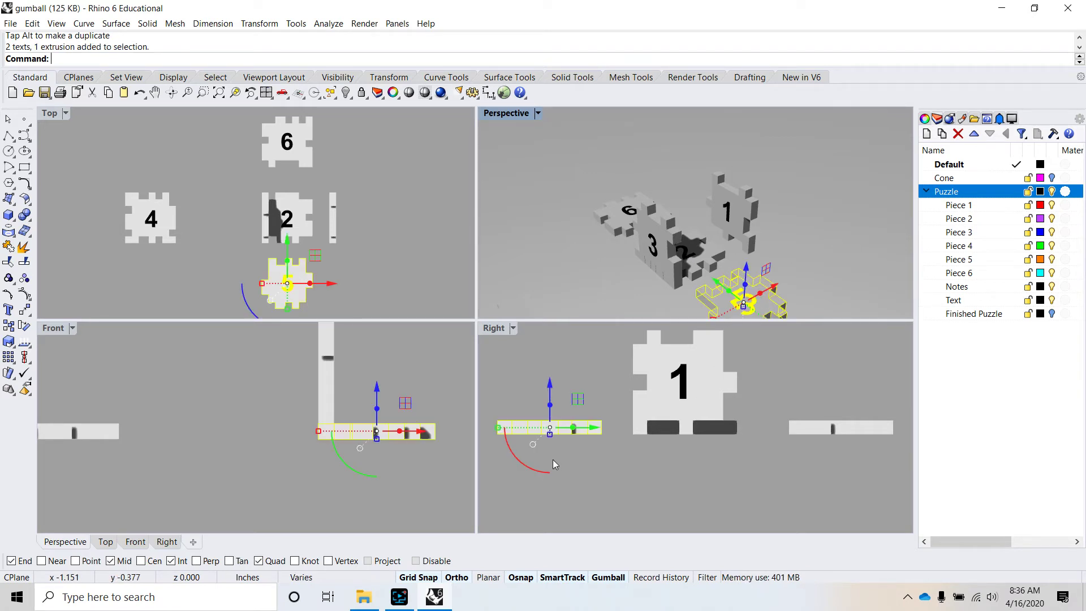
{"action": "scroll", "coordinate": [568, 451], "scroll_direction": "down", "scroll_amount": 3}
{"action": "scroll", "coordinate": [568, 450], "scroll_direction": "up", "scroll_amount": 3}
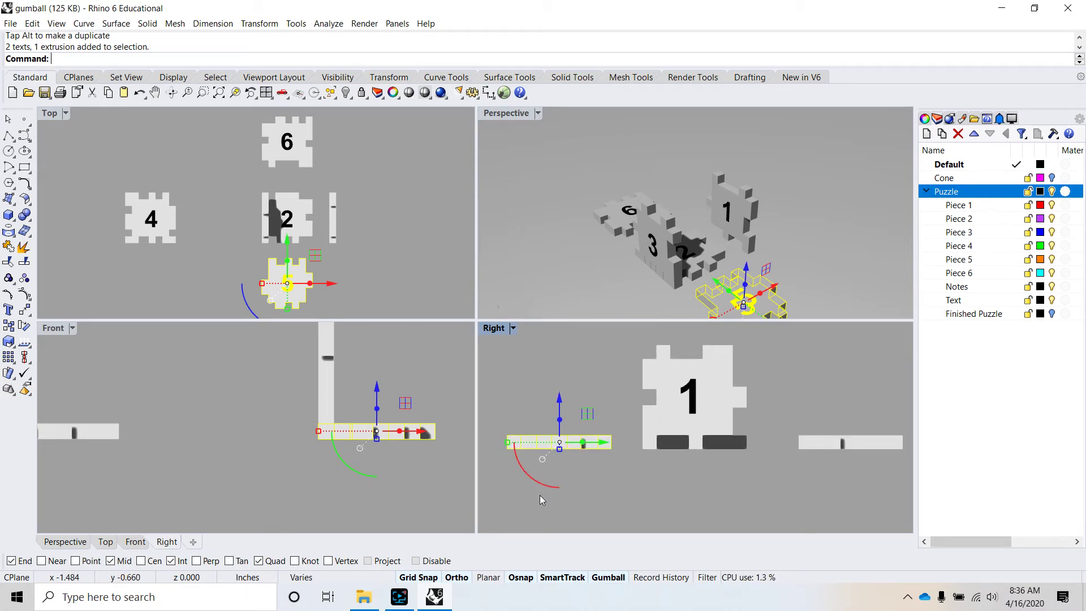
{"action": "left_click_drag", "start_coordinate": [542, 484], "coordinate": [545, 425]}
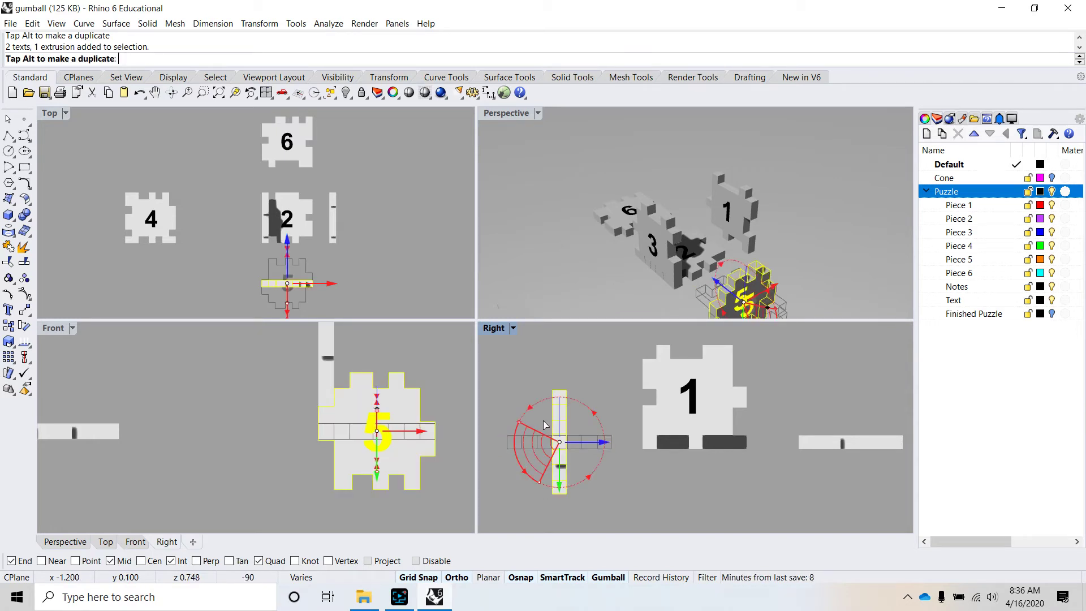
{"action": "left_click_drag", "start_coordinate": [544, 425], "coordinate": [543, 425]}
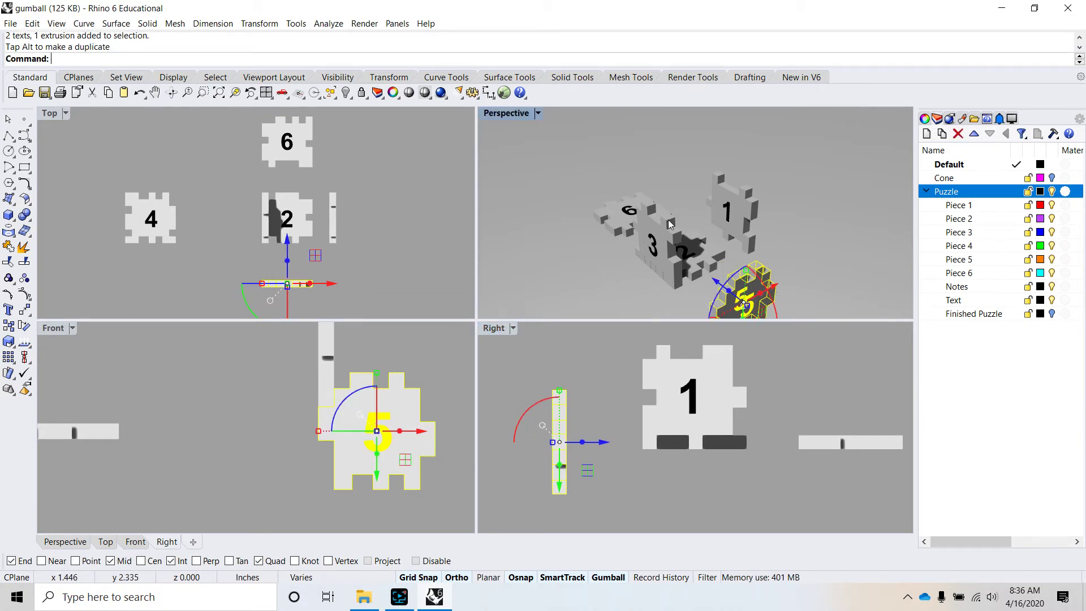
Move upright piece 5 in the Right view against the front edge of piece 2, with its bottom level with piece 2's underside.
{"action": "right_click_drag", "start_coordinate": [671, 222], "coordinate": [619, 170], "text": "shift"}
{"action": "scroll", "coordinate": [699, 257], "scroll_direction": "up", "scroll_amount": 5}
{"action": "scroll", "coordinate": [651, 245], "scroll_direction": "down", "scroll_amount": 2}
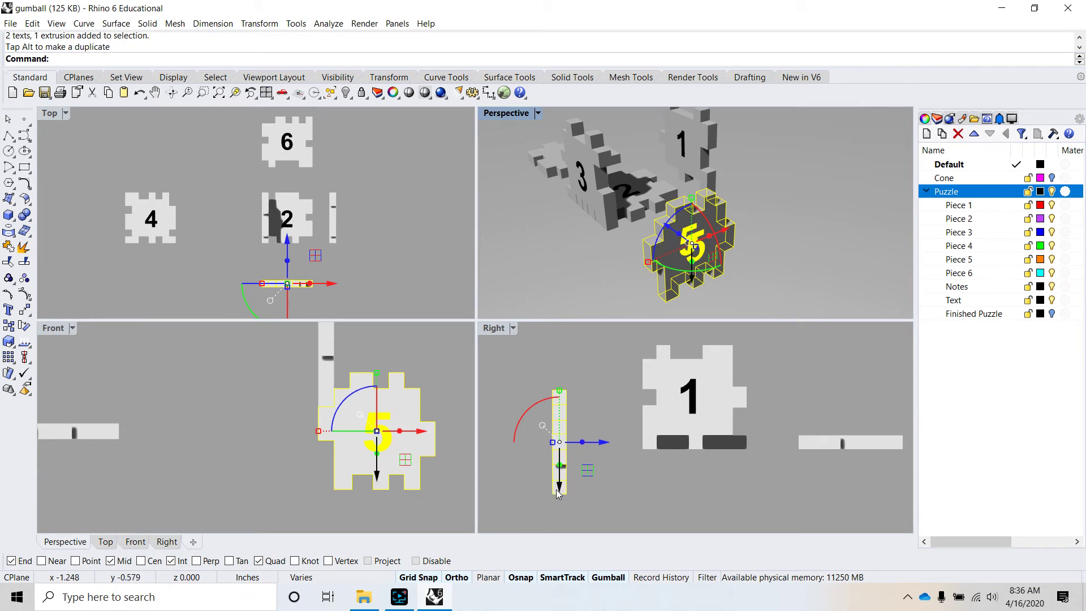
{"action": "left_click_drag", "start_coordinate": [558, 493], "coordinate": [572, 457]}
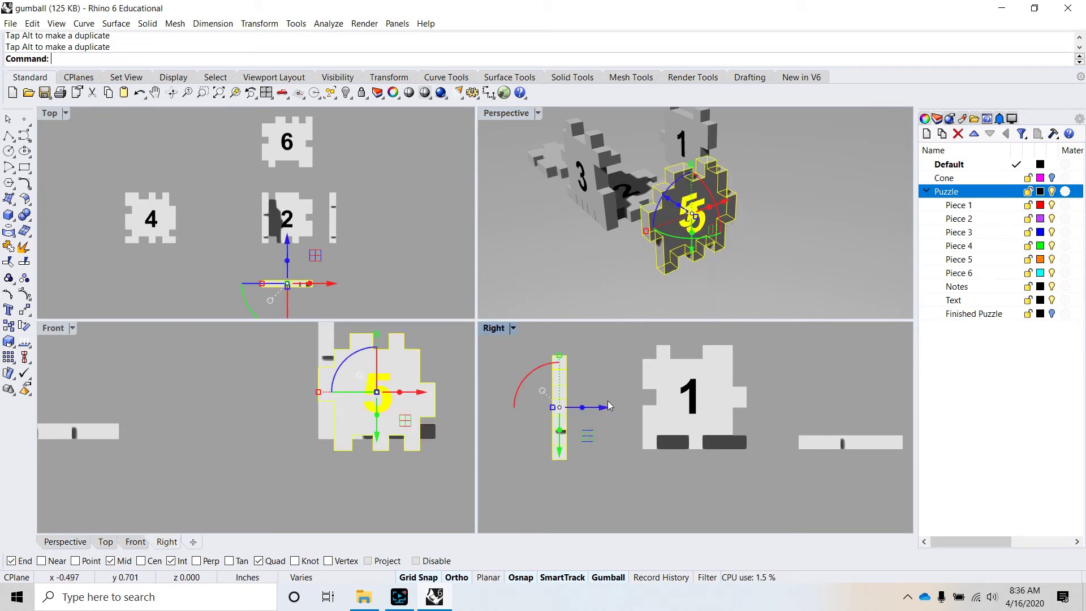
{"action": "left_click_drag", "start_coordinate": [605, 408], "coordinate": [694, 411]}
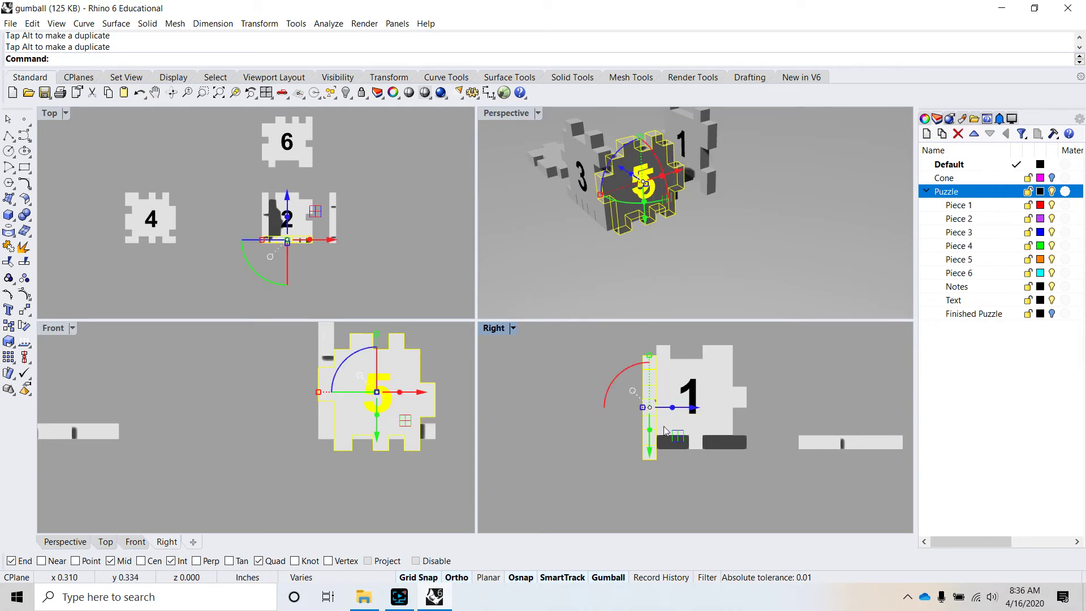
{"action": "scroll", "coordinate": [717, 337], "scroll_direction": "up", "scroll_amount": 1}
{"action": "left_click_drag", "start_coordinate": [634, 477], "coordinate": [641, 455]}
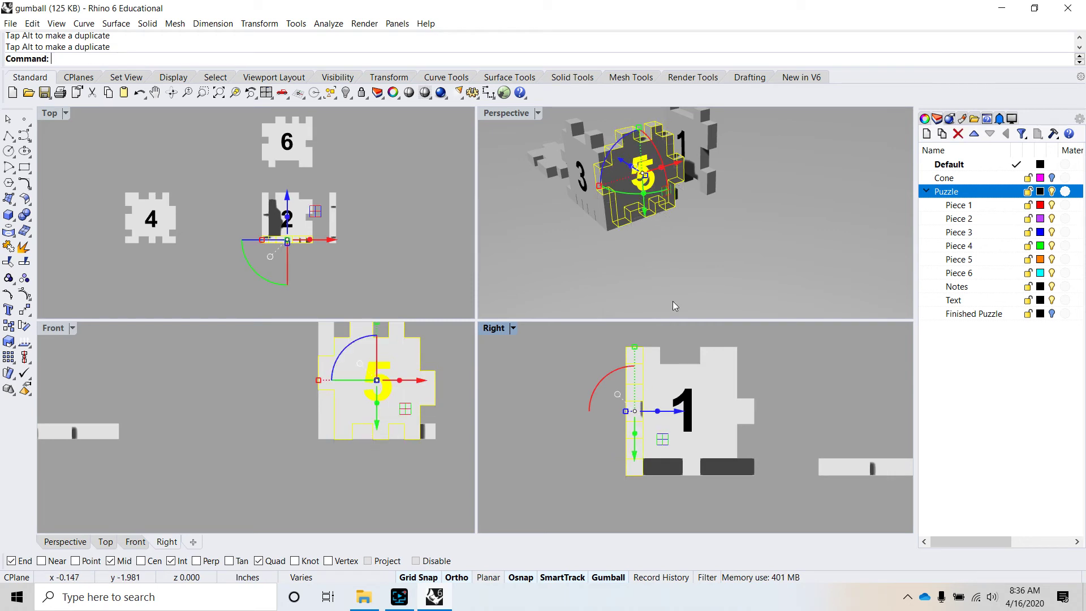
{"action": "left_click", "coordinate": [674, 286]}
Move upright piece 1 horizontally in the Front view until it interlocks with the side edges of pieces 5 and 2.
{"action": "right_click_drag", "start_coordinate": [674, 286], "coordinate": [483, 255]}
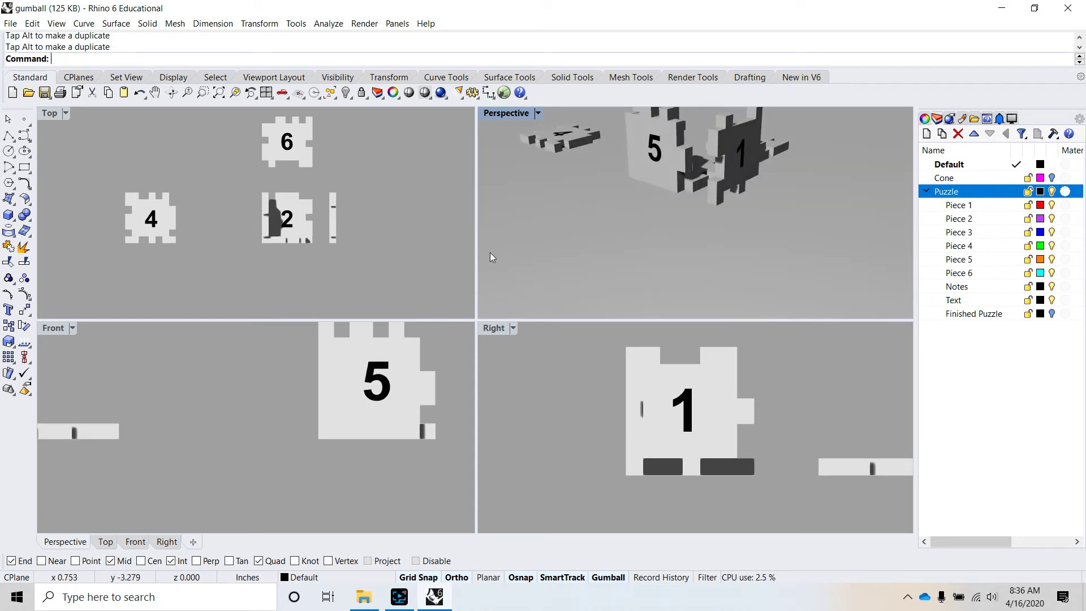
{"action": "right_click_drag", "start_coordinate": [743, 119], "coordinate": [701, 180]}
{"action": "left_click", "coordinate": [707, 180]}
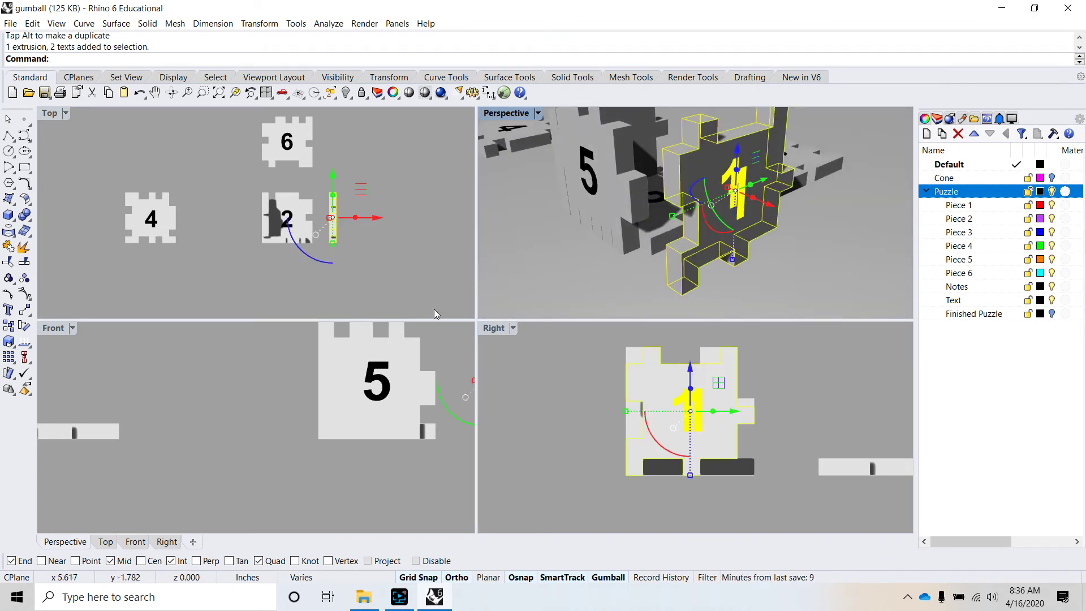
{"action": "right_click_drag", "start_coordinate": [429, 362], "coordinate": [387, 418]}
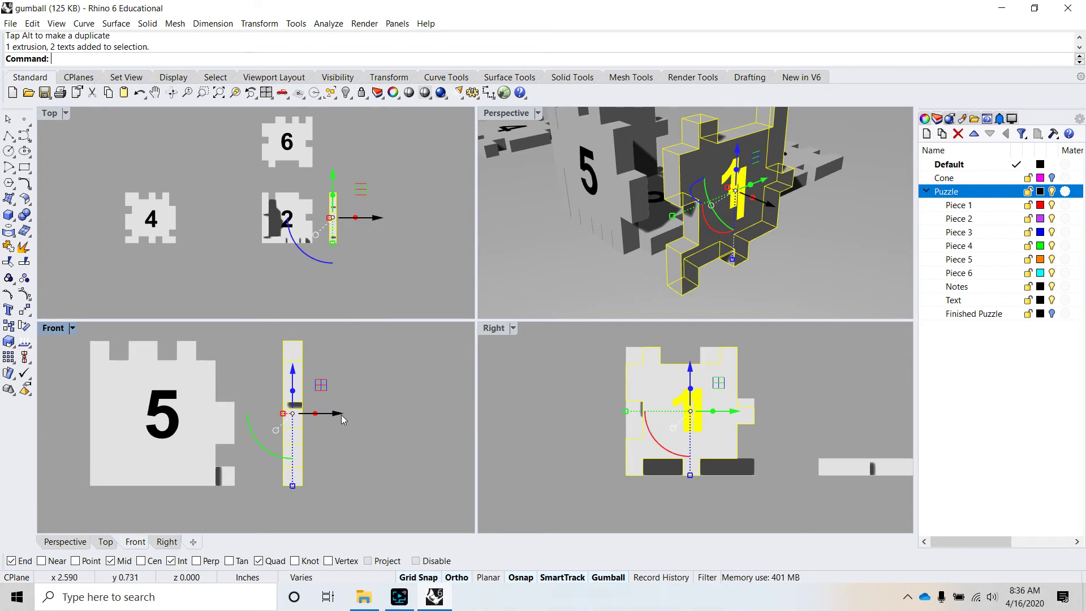
{"action": "left_click_drag", "start_coordinate": [340, 417], "coordinate": [268, 419]}
{"action": "left_click", "coordinate": [572, 270]}
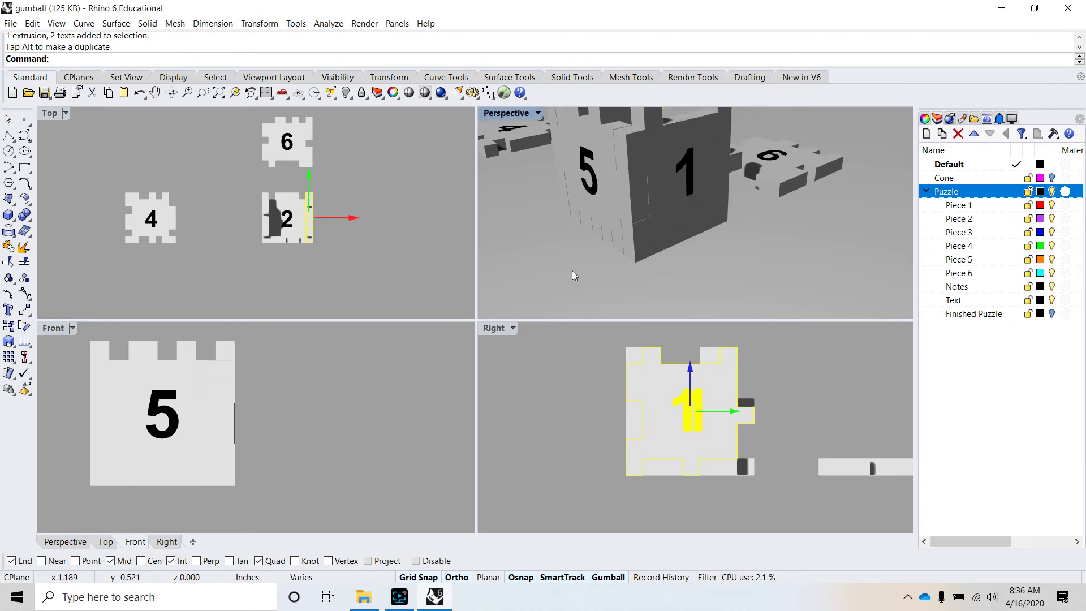
Rotate flat piece 6 a quarter turn about its centre in the Right view so it stands upright with its number facing outward.
{"action": "right_click_drag", "start_coordinate": [571, 270], "coordinate": [626, 221]}
{"action": "scroll", "coordinate": [610, 218], "scroll_direction": "up", "scroll_amount": 4}
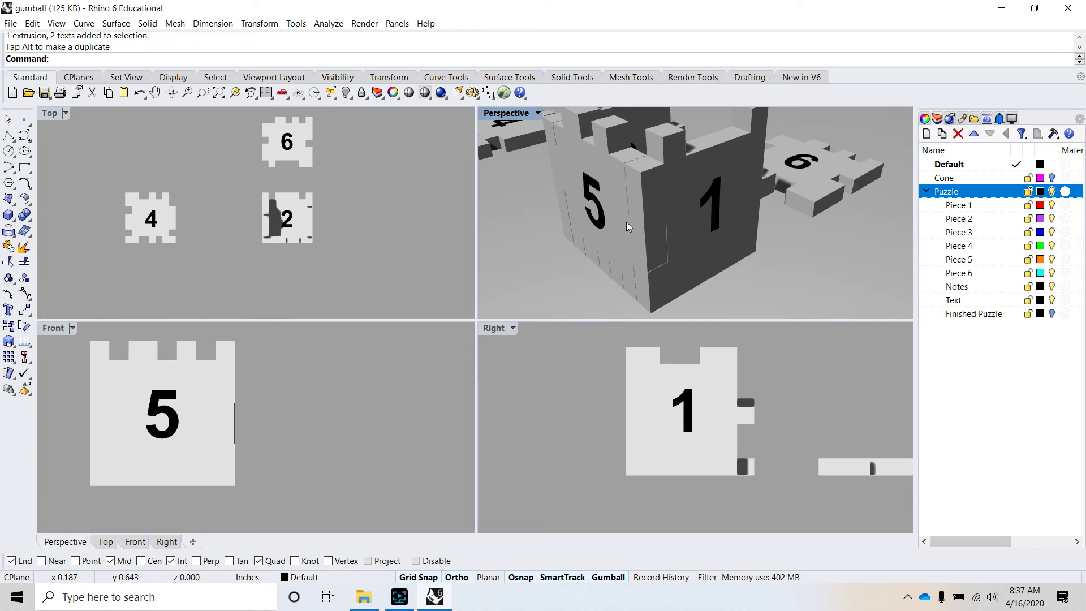
{"action": "scroll", "coordinate": [523, 410], "scroll_direction": "down", "scroll_amount": 2}
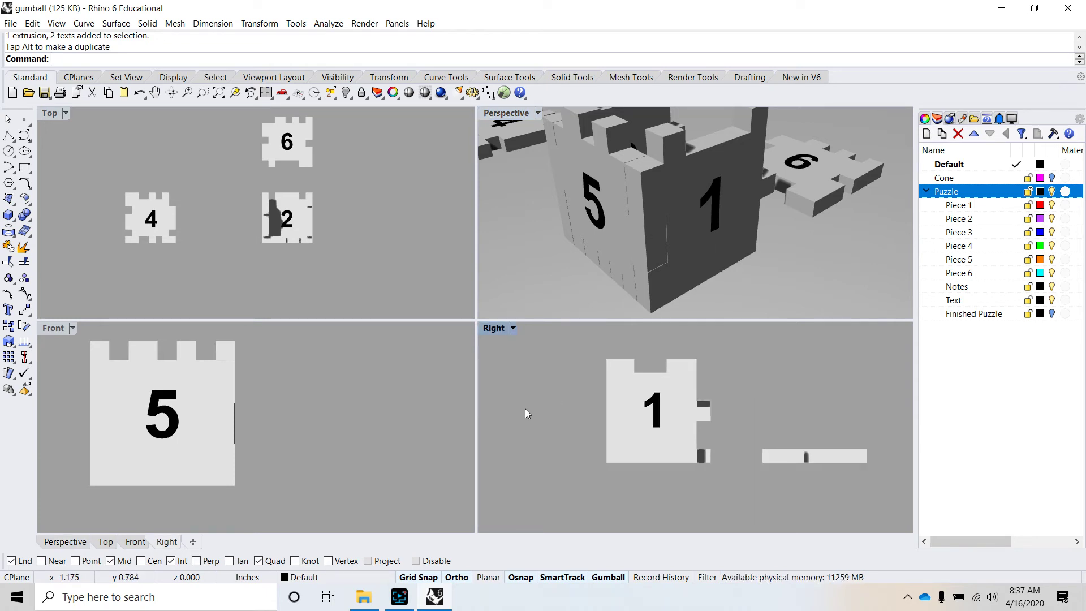
{"action": "left_click", "coordinate": [845, 154]}
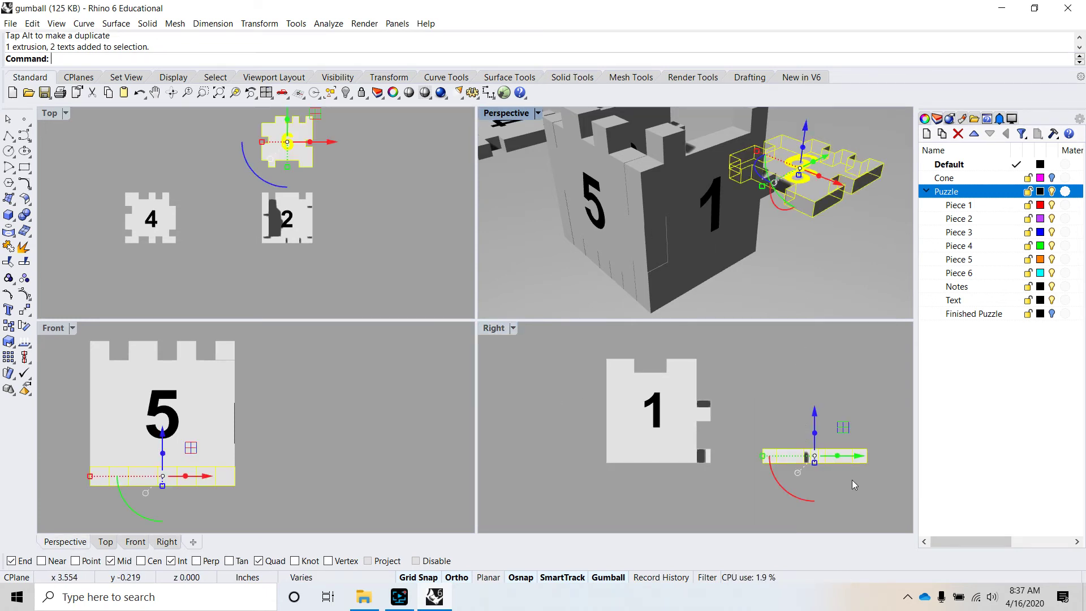
{"action": "left_click_drag", "start_coordinate": [787, 490], "coordinate": [832, 498]}
{"action": "left_click", "coordinate": [802, 278]}
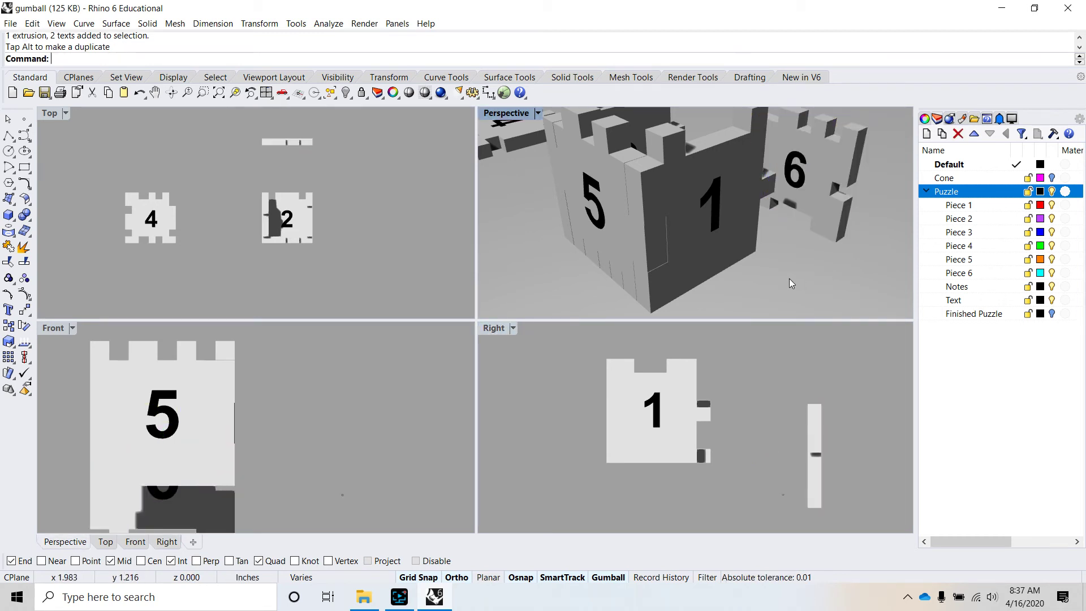
Move upright piece 6 in the Right view against the open back edge of pieces 1 and 2, raising it level with their tops and bottoms.
{"action": "right_click_drag", "start_coordinate": [789, 279], "coordinate": [731, 275]}
{"action": "left_click", "coordinate": [813, 457]}
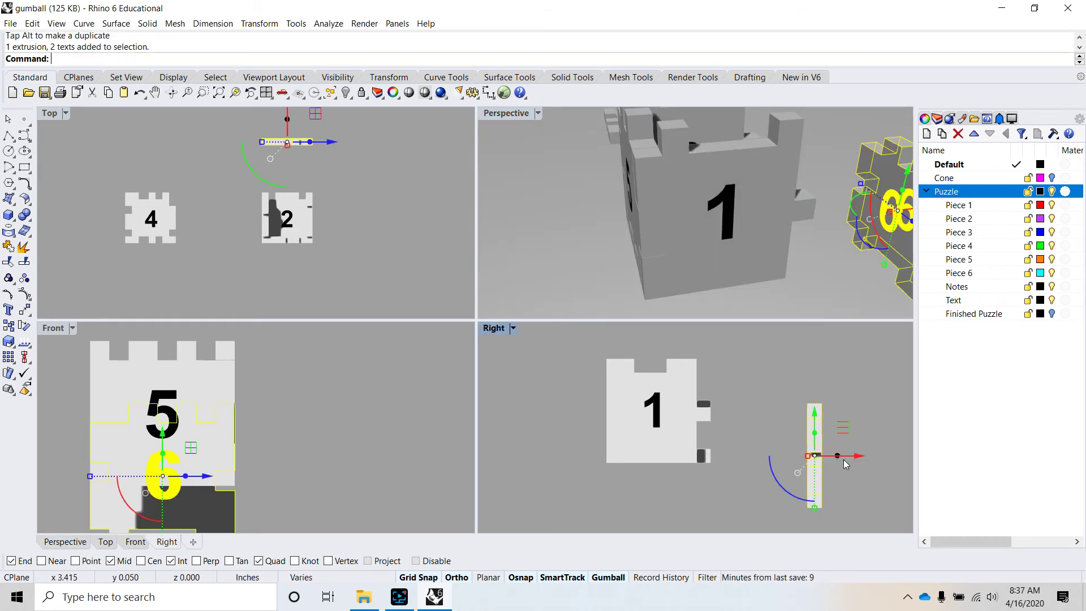
{"action": "left_click_drag", "start_coordinate": [859, 457], "coordinate": [750, 458]}
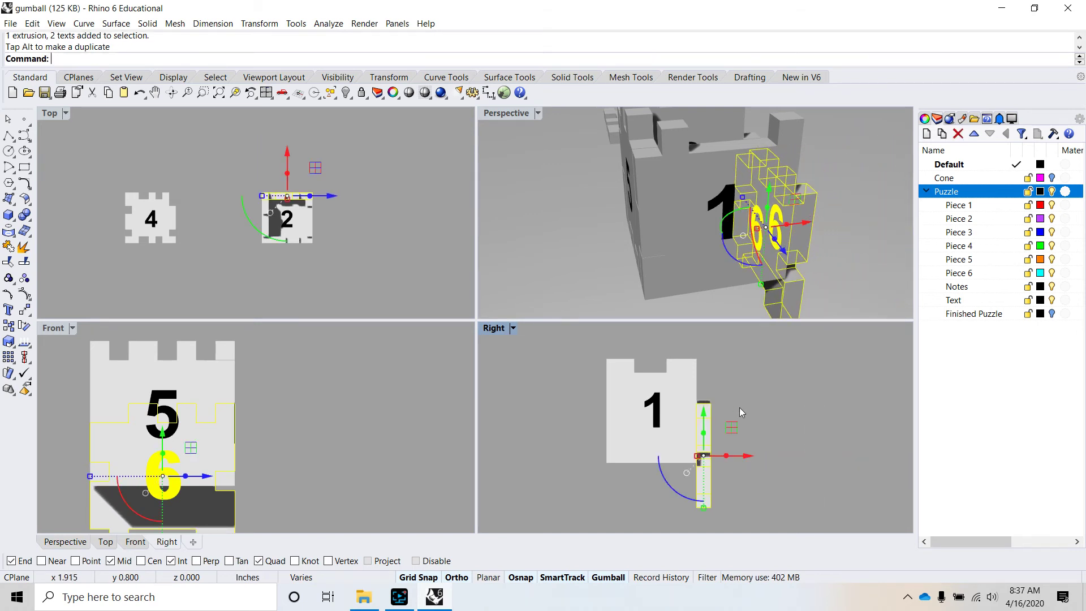
{"action": "scroll", "coordinate": [712, 430], "scroll_direction": "down", "scroll_amount": 2}
{"action": "left_click_drag", "start_coordinate": [712, 428], "coordinate": [714, 402]}
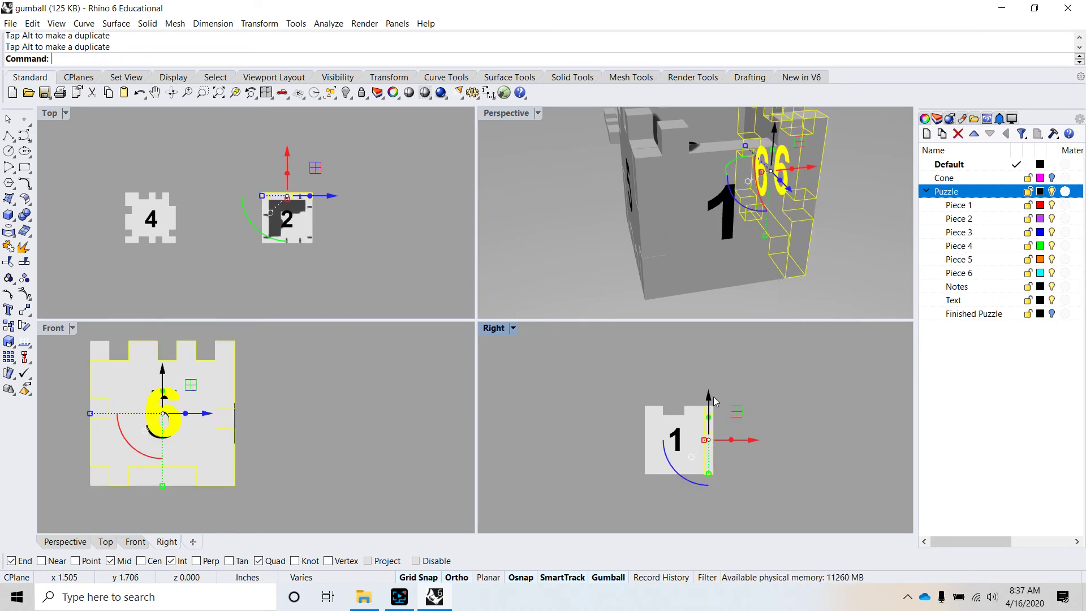
{"action": "left_click", "coordinate": [847, 255]}
Raise flat piece 4 to the top of the box in the Right view and slide it over the opening in the Front view.
{"action": "right_click_drag", "start_coordinate": [843, 249], "coordinate": [742, 274]}
{"action": "scroll", "coordinate": [732, 259], "scroll_direction": "down", "scroll_amount": 8}
{"action": "scroll", "coordinate": [723, 244], "scroll_direction": "up", "scroll_amount": 5}
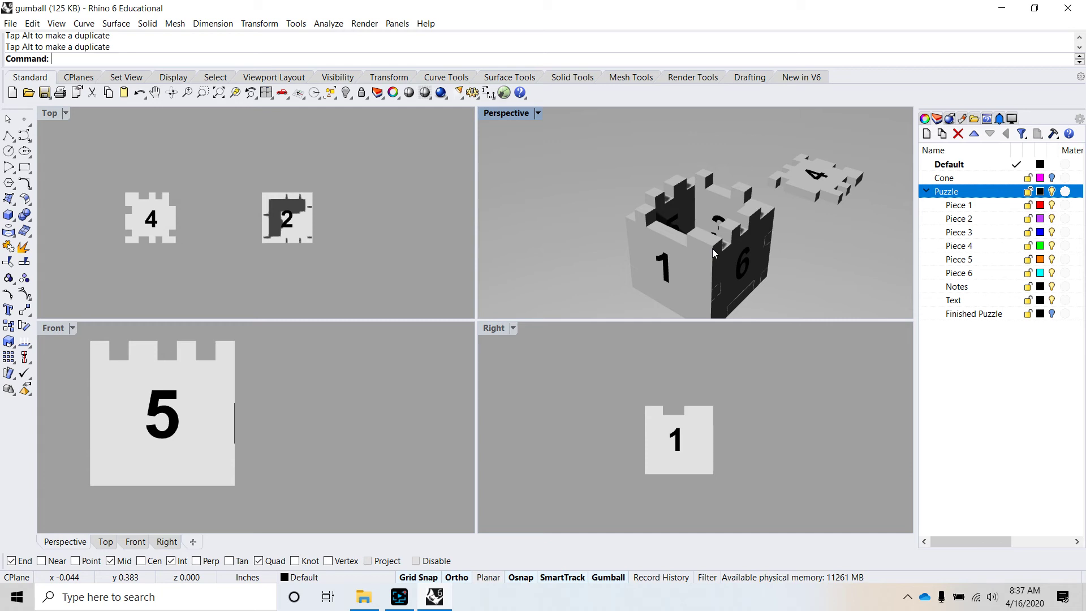
{"action": "left_click", "coordinate": [836, 173]}
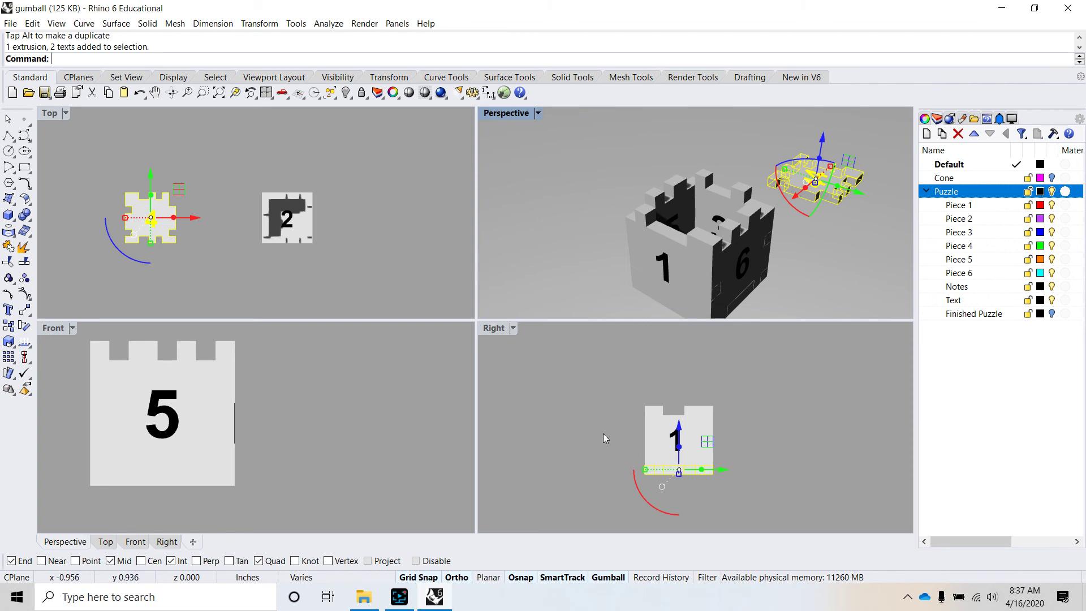
{"action": "left_click_drag", "start_coordinate": [679, 434], "coordinate": [684, 368]}
{"action": "scroll", "coordinate": [318, 447], "scroll_direction": "down", "scroll_amount": 14}
{"action": "scroll", "coordinate": [280, 425], "scroll_direction": "up", "scroll_amount": 8}
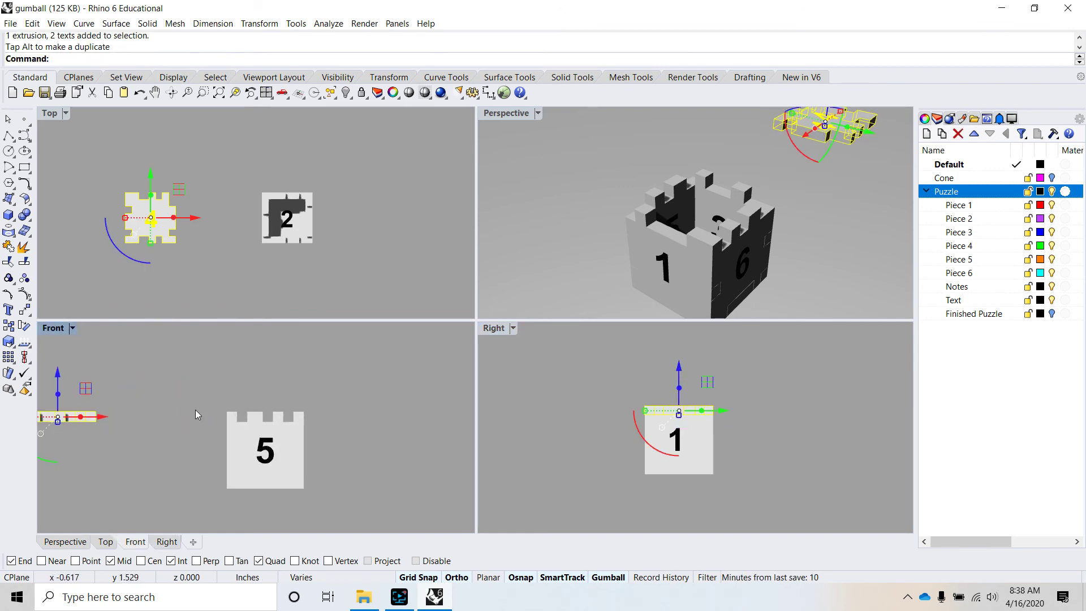
{"action": "left_click_drag", "start_coordinate": [106, 421], "coordinate": [315, 426]}
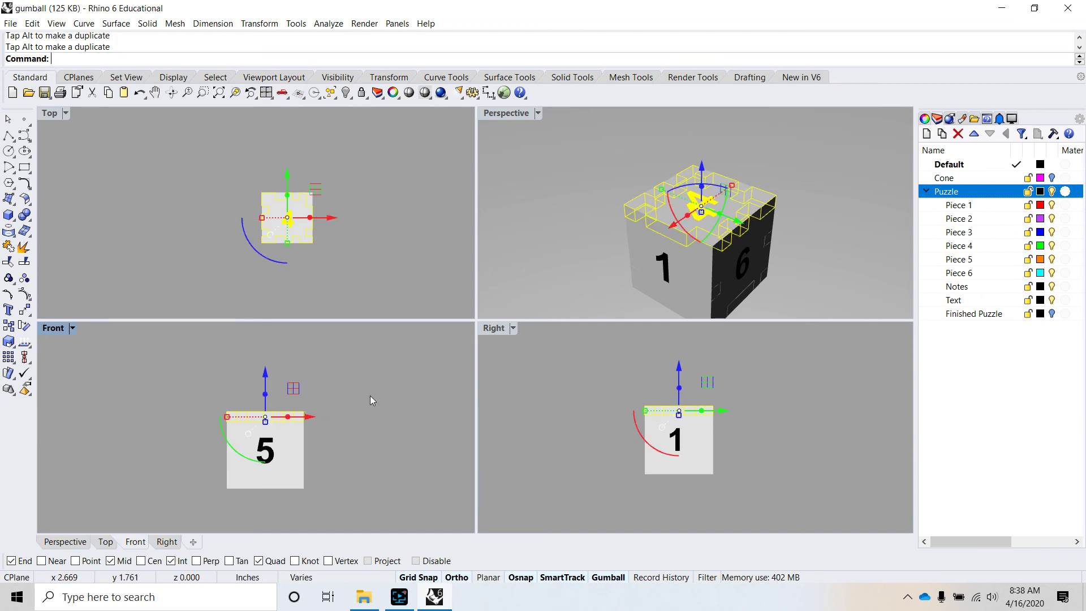
{"action": "left_click", "coordinate": [602, 181]}
Inspect the assembled cube from several sides in the Perspective view to check how the pieces fit together.
{"action": "scroll", "coordinate": [642, 175], "scroll_direction": "down", "scroll_amount": 8}
{"action": "scroll", "coordinate": [632, 182], "scroll_direction": "up", "scroll_amount": 8}
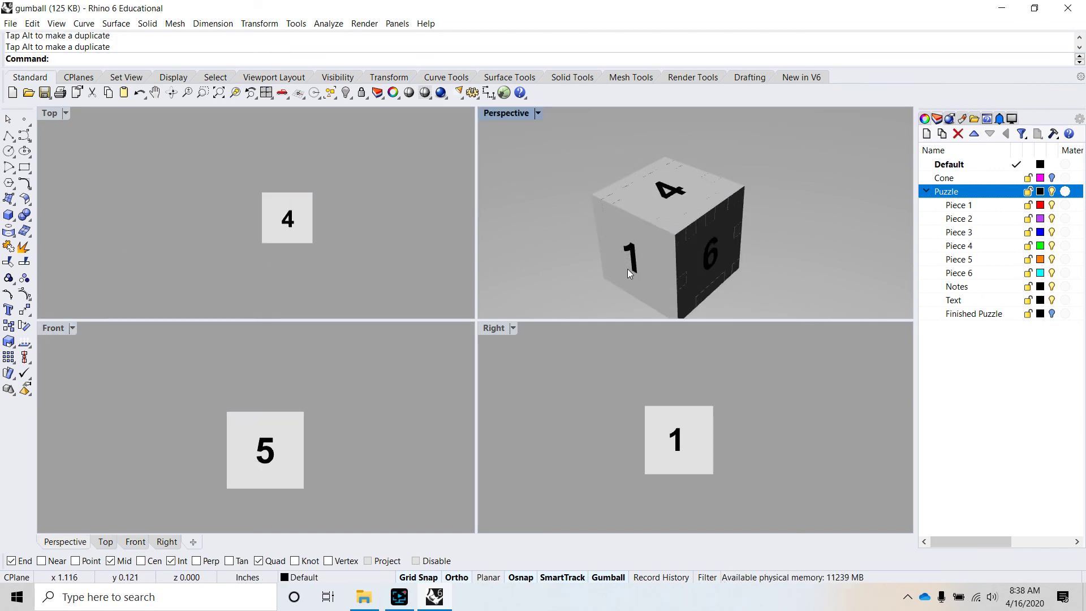
{"action": "mouse_move", "coordinate": [626, 269]}
{"action": "right_mouse_down"}
{"action": "mouse_move", "coordinate": [625, 184]}
{"action": "mouse_move", "coordinate": [690, 213]}
{"action": "mouse_move", "coordinate": [785, 230]}
{"action": "mouse_move", "coordinate": [624, 271]}
{"action": "right_mouse_up"}
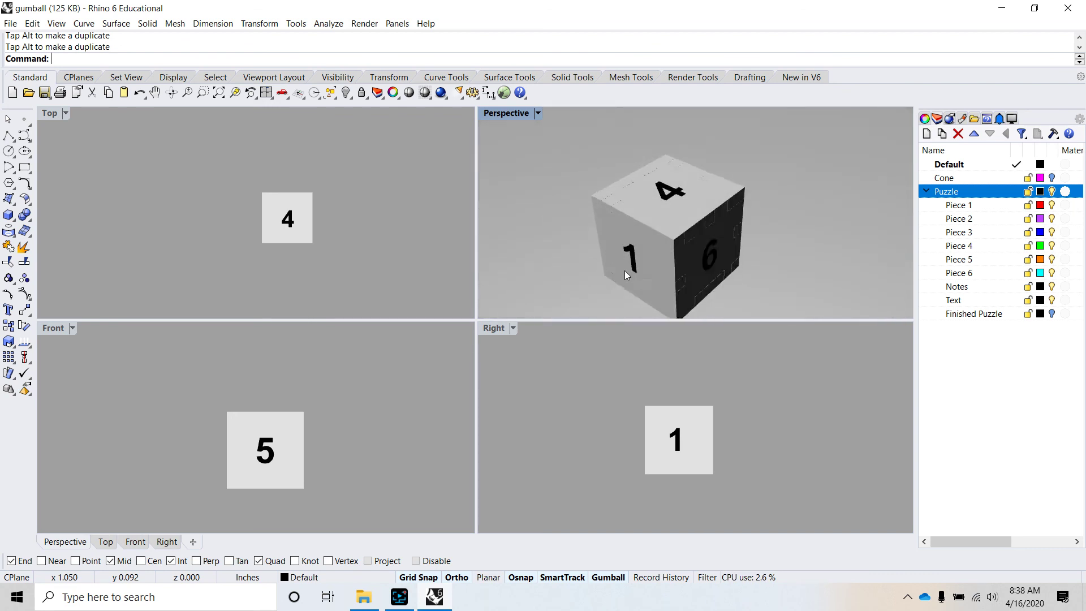
{"action": "scroll", "coordinate": [582, 233], "scroll_direction": "down", "scroll_amount": 8}
{"action": "scroll", "coordinate": [592, 244], "scroll_direction": "up", "scroll_amount": 8}
{"action": "right_click_drag", "start_coordinate": [755, 229], "coordinate": [616, 212]}
{"action": "right_click_drag", "start_coordinate": [601, 253], "coordinate": [648, 230]}
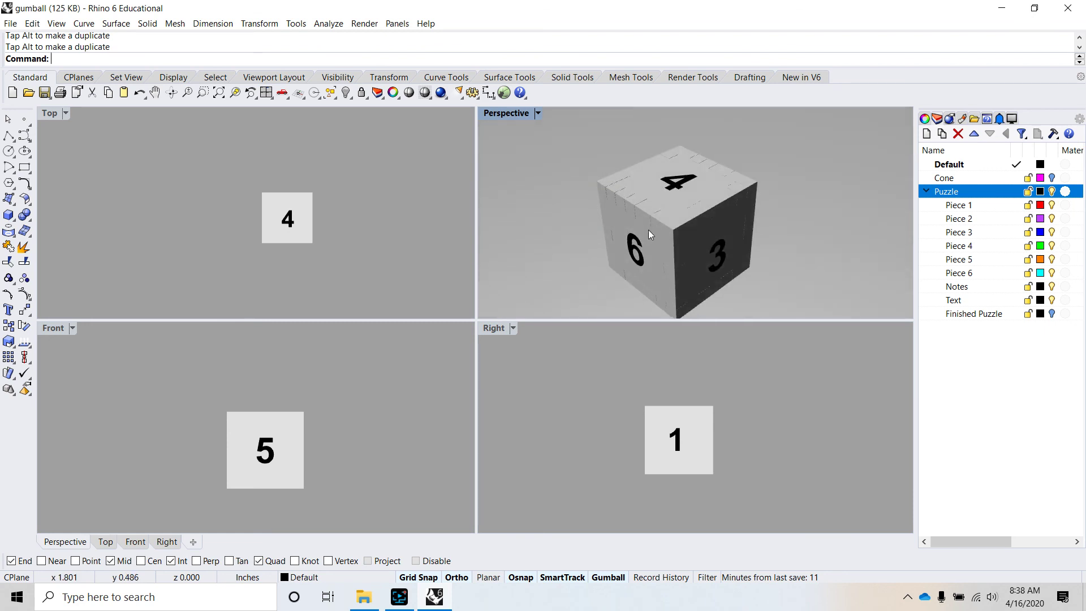